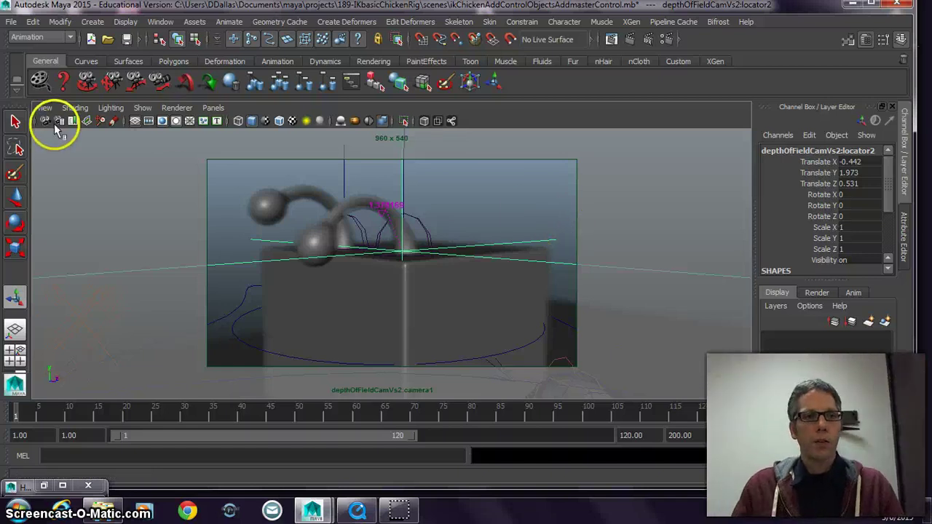
# Step: Select the viewport's camera and set its focal length to 50 and its Fstop to 0
pyautogui.click(45, 122)
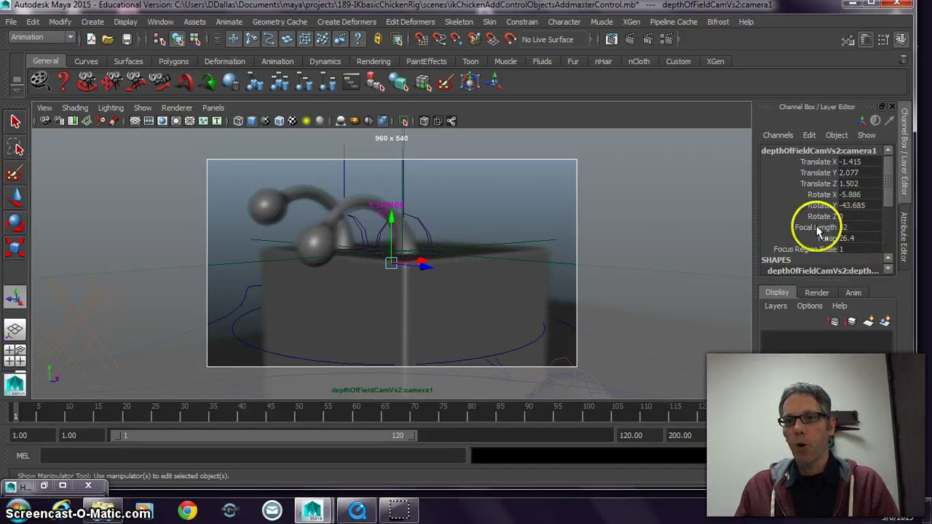
pyautogui.click(836, 227)
pyautogui.doubleClick(845, 227)
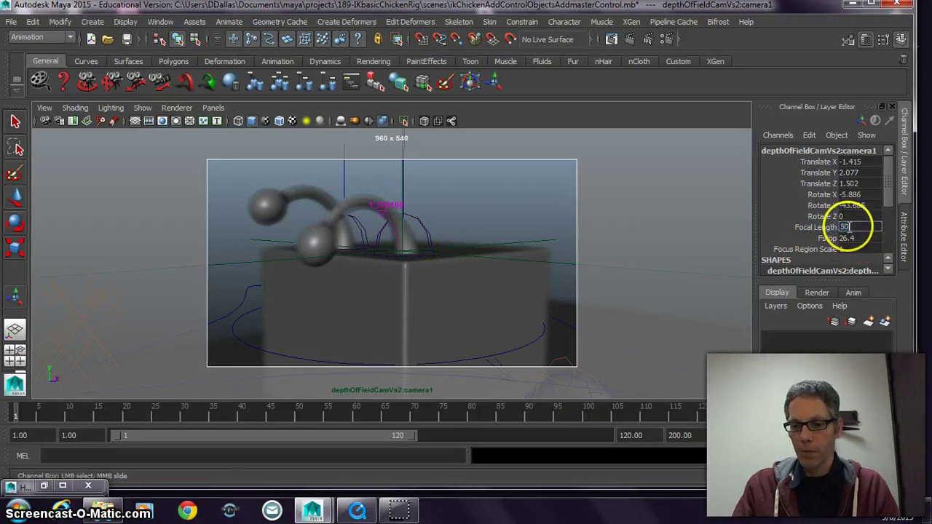
pyautogui.press('Return')
pyautogui.doubleClick(851, 238)
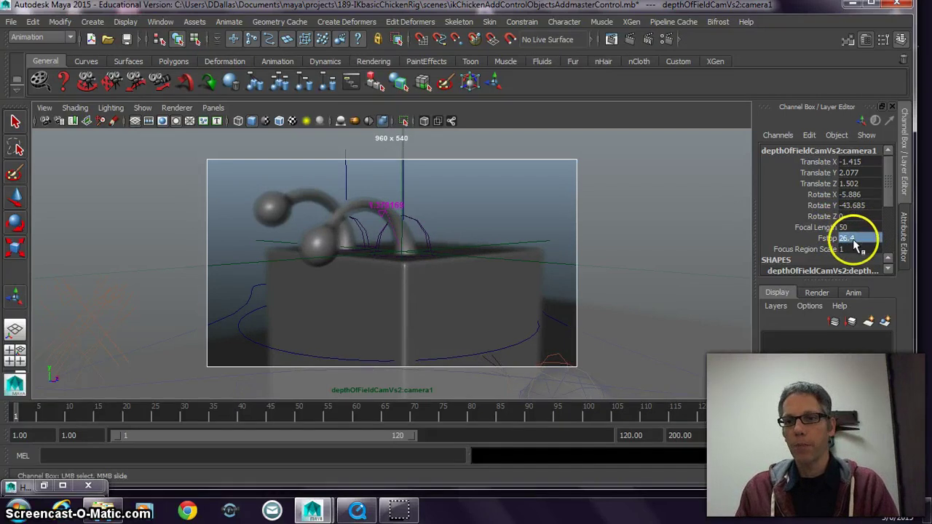
pyautogui.write('5')
pyautogui.press('Return')
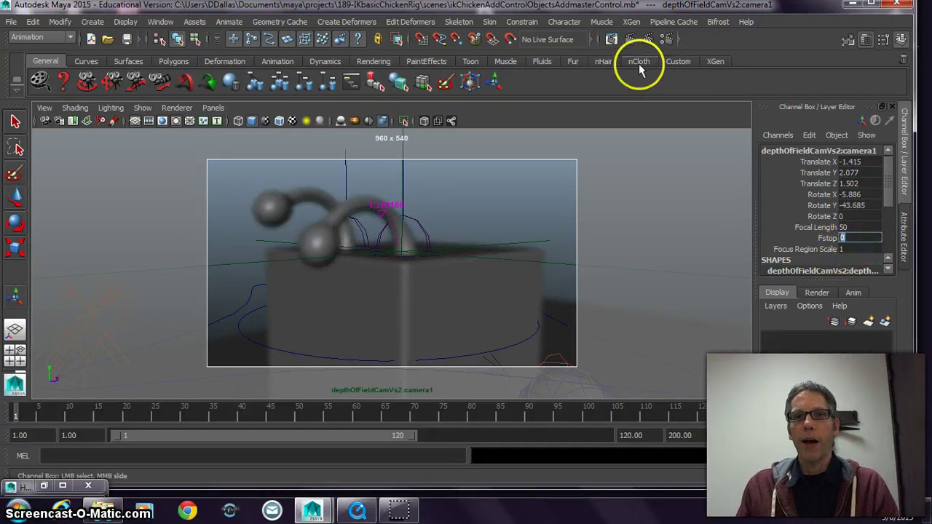
# Step: Render the scene in the Render View through depthOfFieldCamVs2:camera1
pyautogui.click(610, 41)
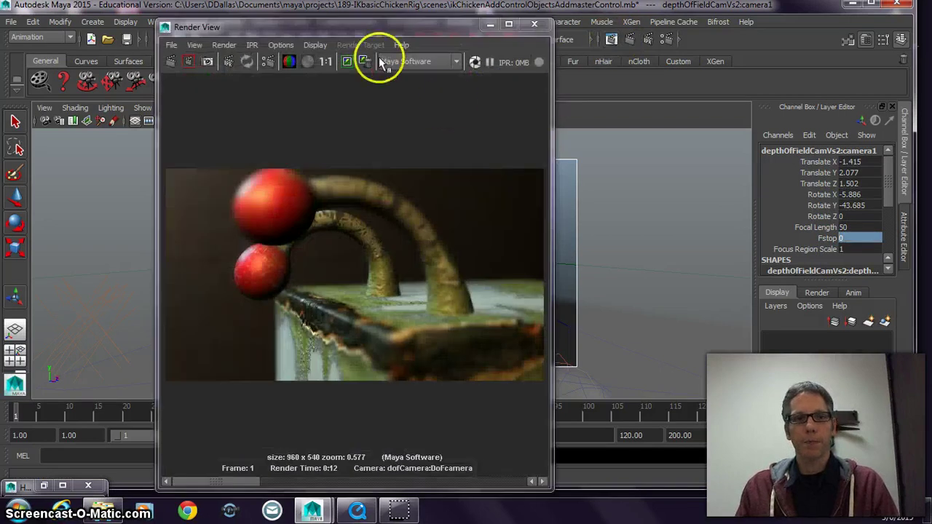
pyautogui.click(172, 63)
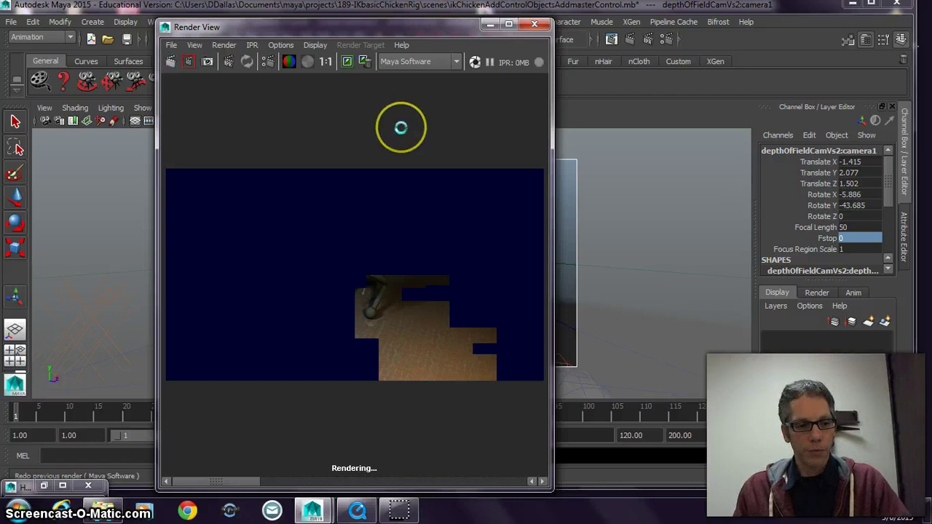
pyautogui.click(402, 129)
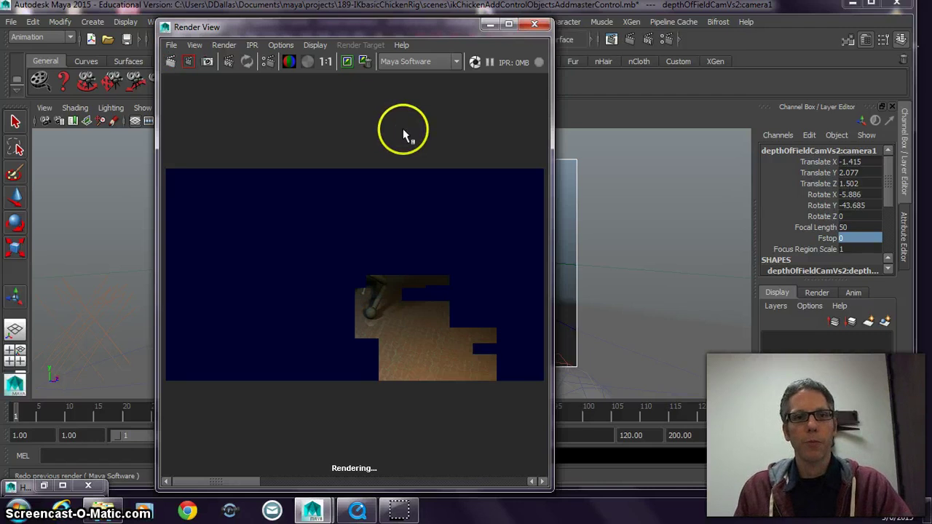
pyautogui.click(224, 44)
pyautogui.moveTo(244, 124)
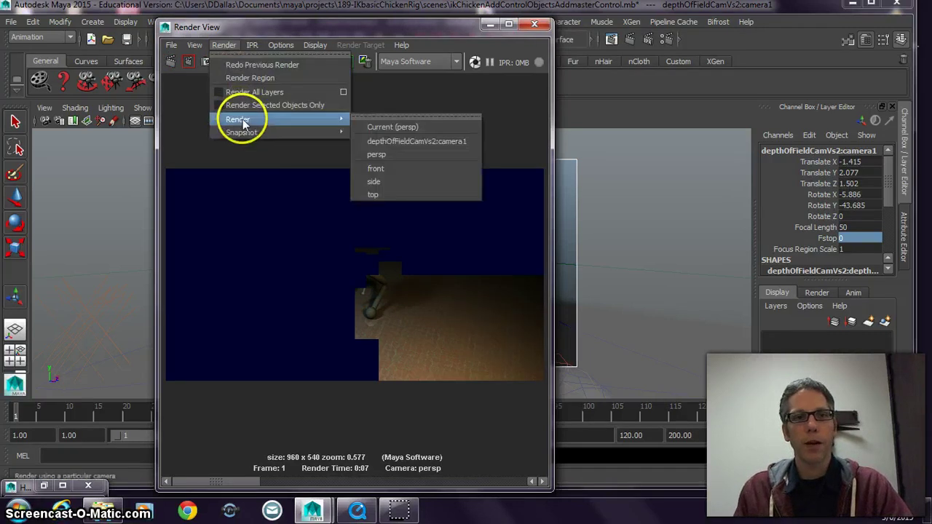
pyautogui.click(392, 142)
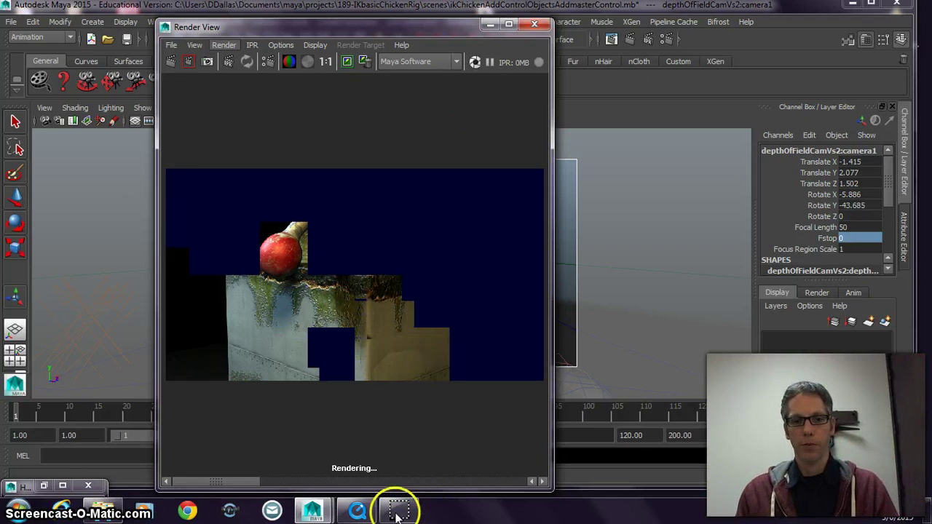
pyautogui.moveTo(397, 508)
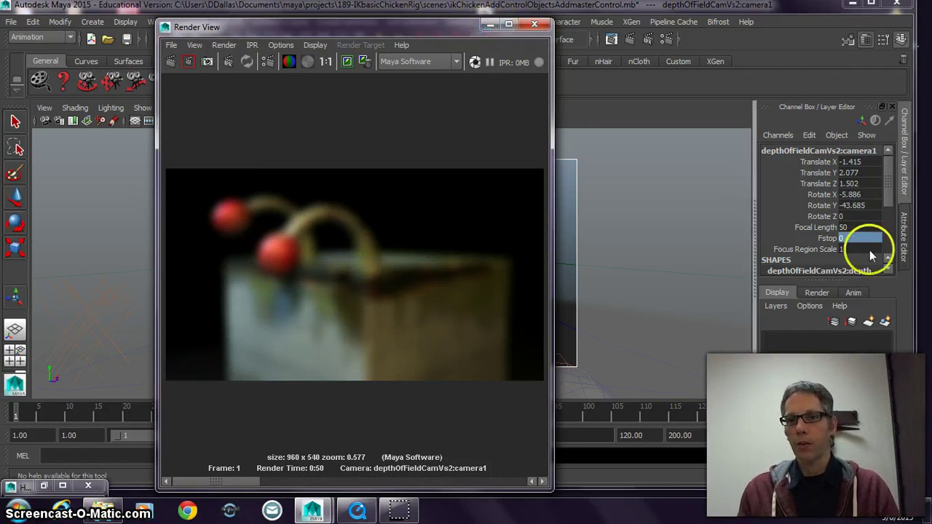
# Step: Raise the camera's Fstop, trying 4.6 and settling on 15, with the Render View moved off the viewport
pyautogui.click(827, 241)
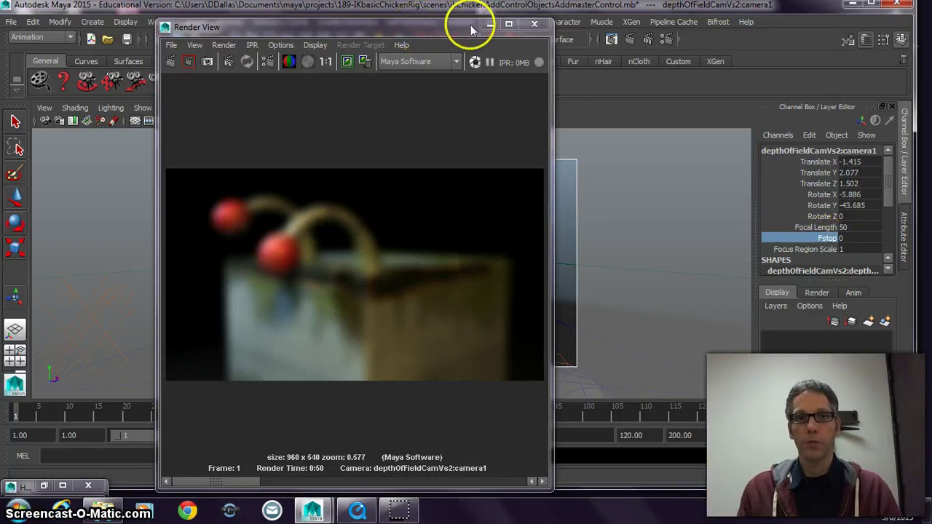
pyautogui.moveTo(471, 24); pyautogui.dragTo(360, 325)
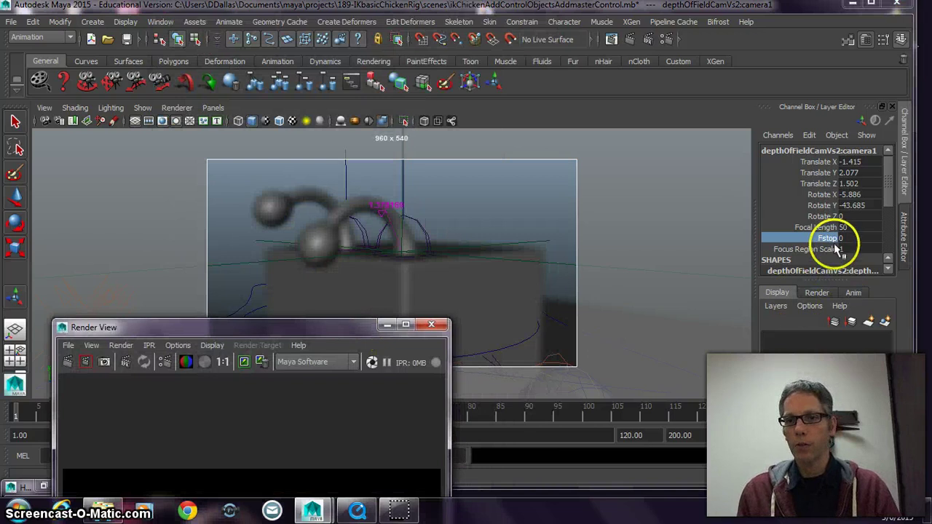
pyautogui.write('4.6')
pyautogui.press('Return')
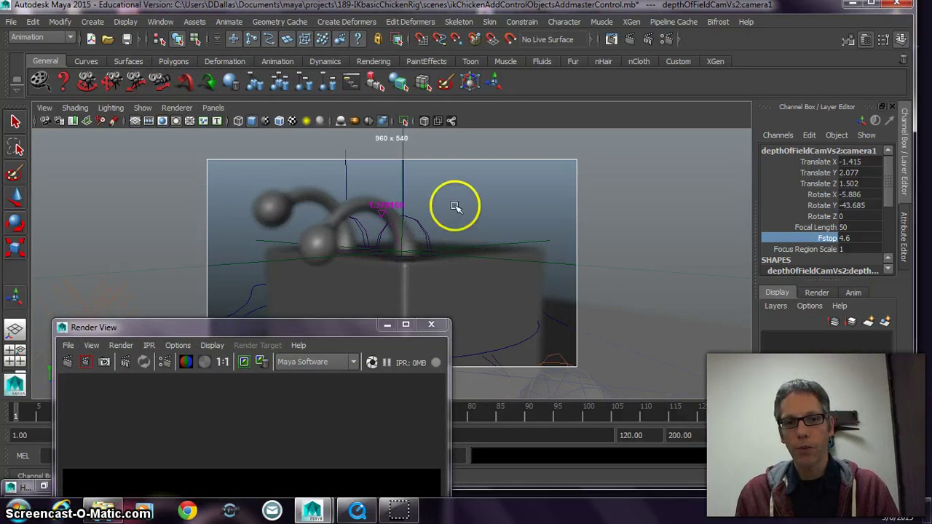
pyautogui.moveTo(493, 209); pyautogui.dragTo(525, 212, button='middle')
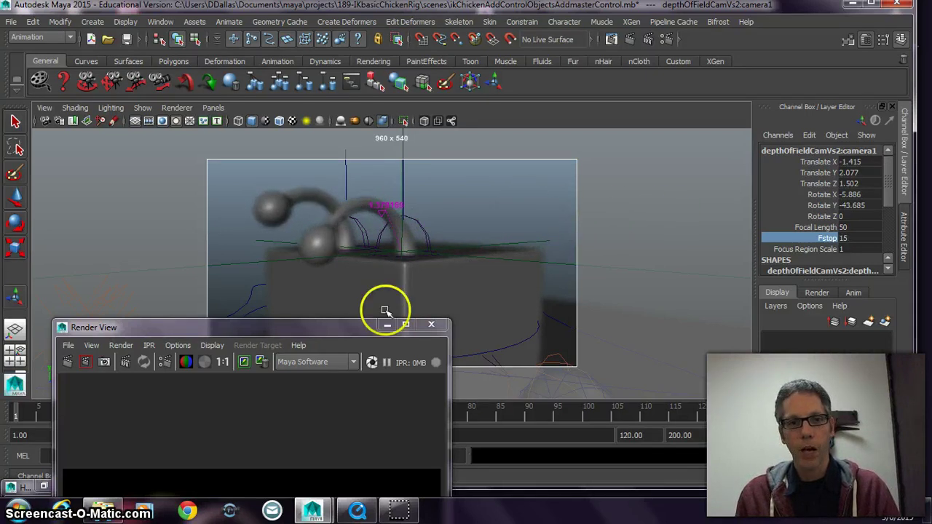
# Step: Render a narrow full-height region around the box's front corner and examine the focus there up close
pyautogui.moveTo(333, 329); pyautogui.dragTo(536, 17)
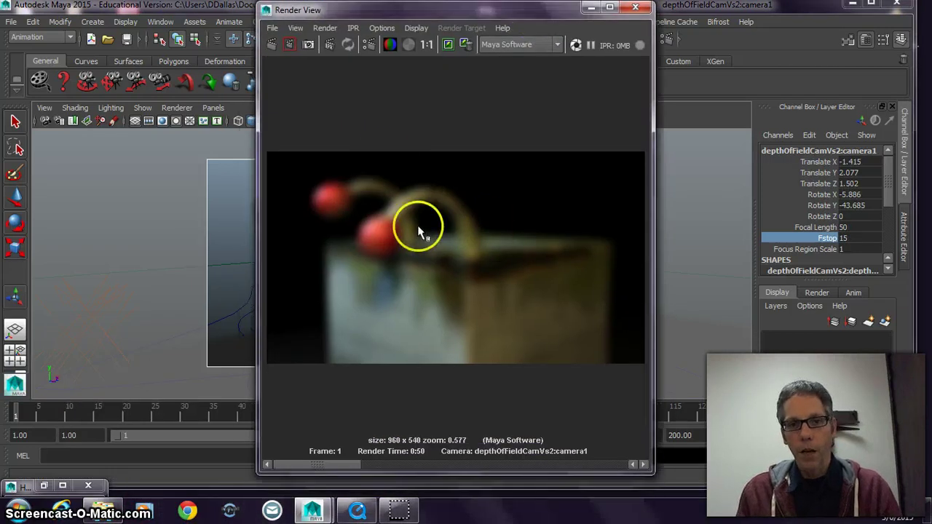
pyautogui.moveTo(385, 151); pyautogui.dragTo(504, 386)
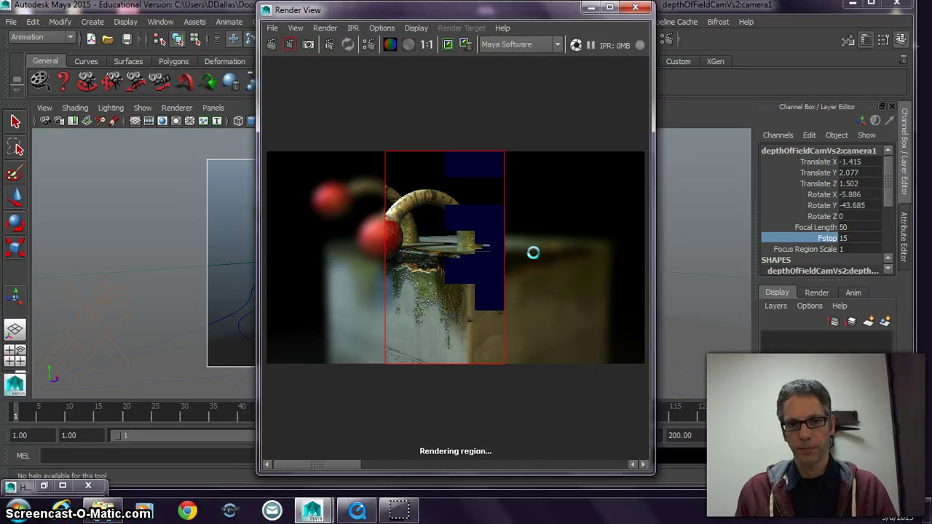
pyautogui.click(420, 220)
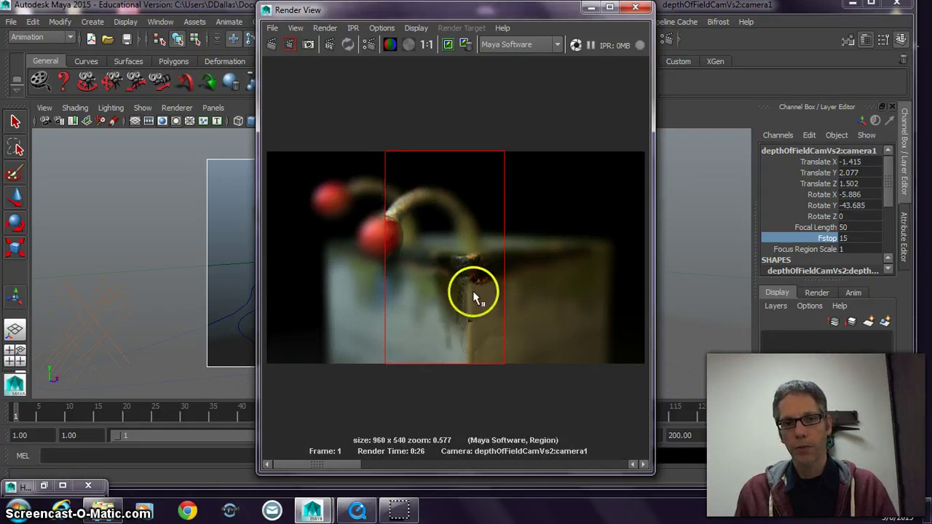
pyautogui.click(546, 139)
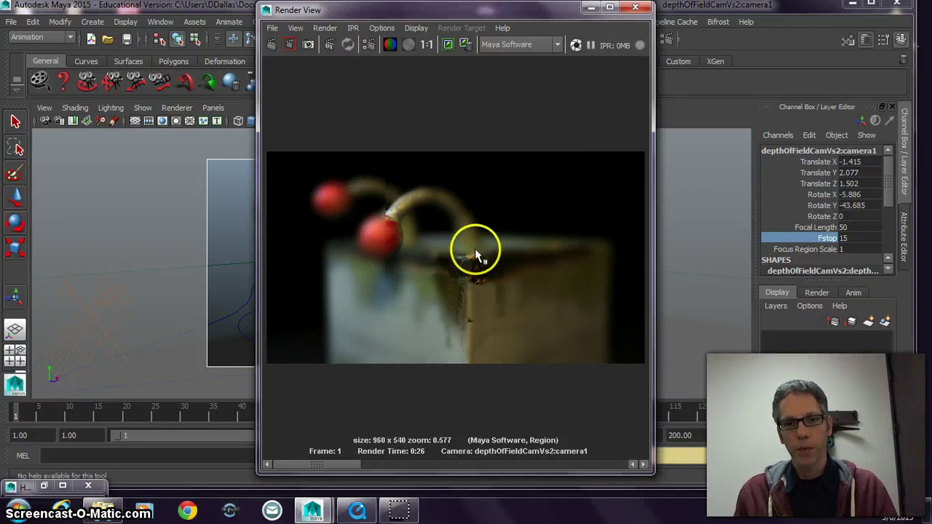
pyautogui.scroll(6, 481, 284)
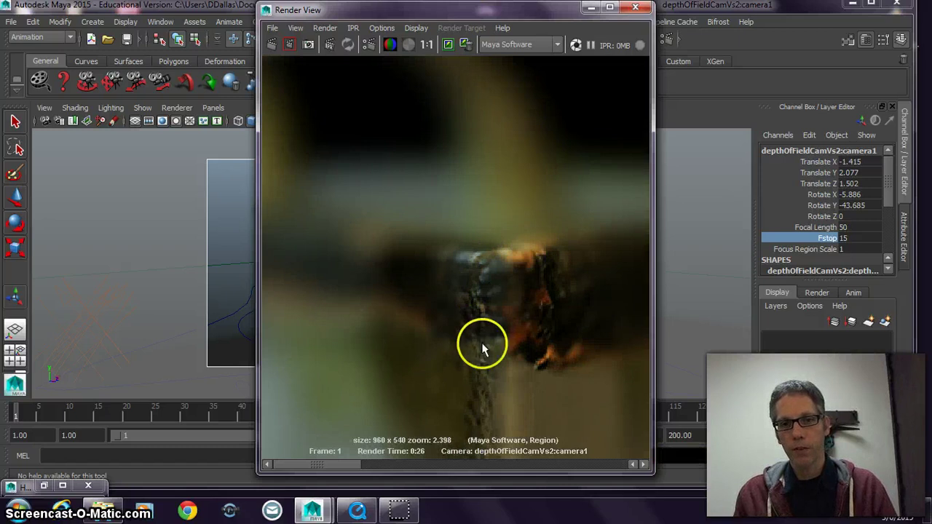
pyautogui.scroll(-2, 521, 244)
pyautogui.scroll(-2, 520, 252)
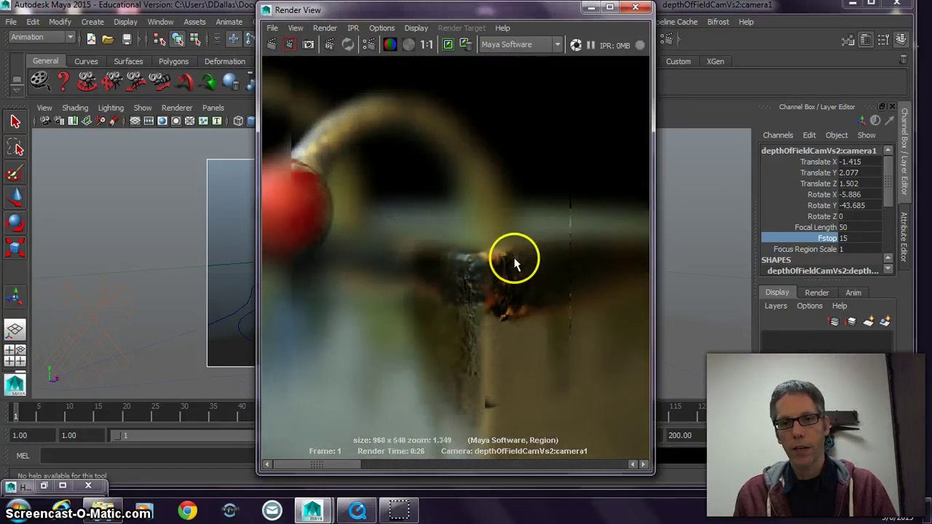
pyautogui.scroll(-3, 529, 267)
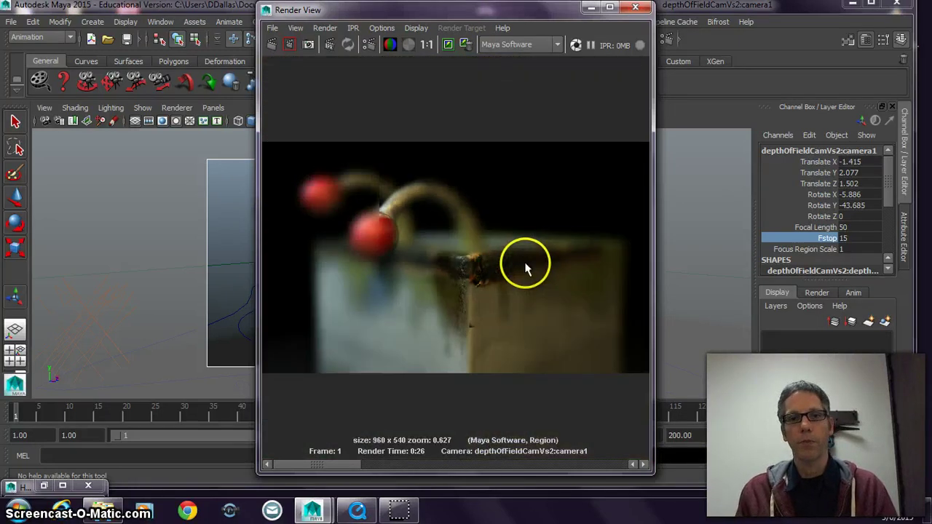
# Step: Set the camera's Focus Region Scale to 5 and render a wider full-height region around the box's front corner
pyautogui.click(804, 249)
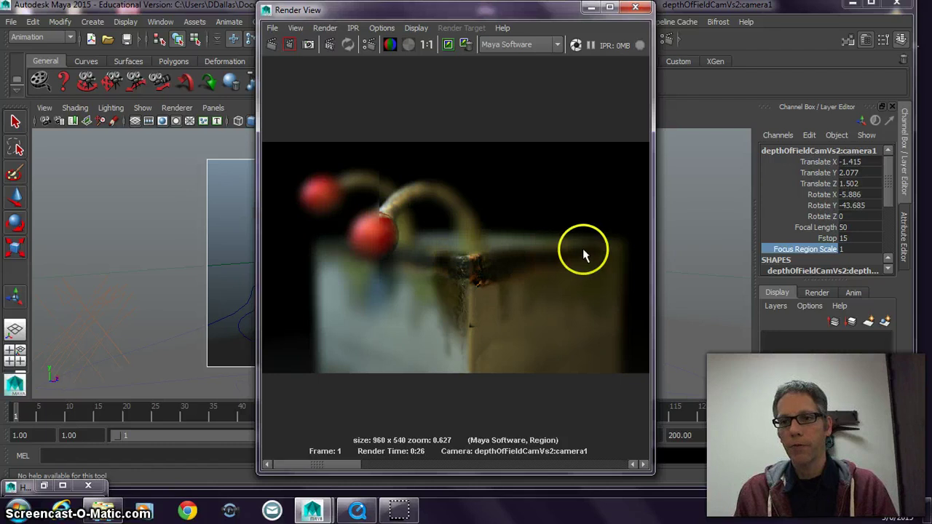
pyautogui.moveTo(665, 256); pyautogui.dragTo(694, 258, button='middle')
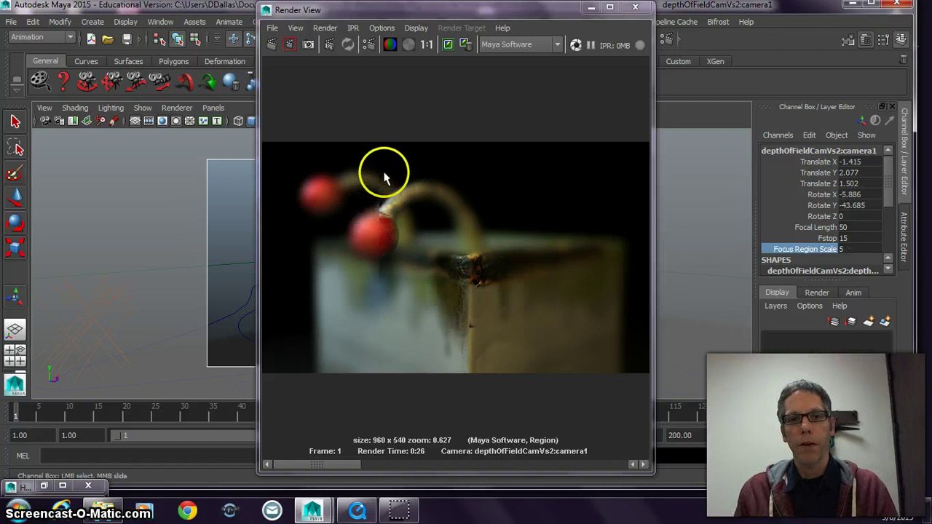
pyautogui.moveTo(363, 139); pyautogui.dragTo(554, 373)
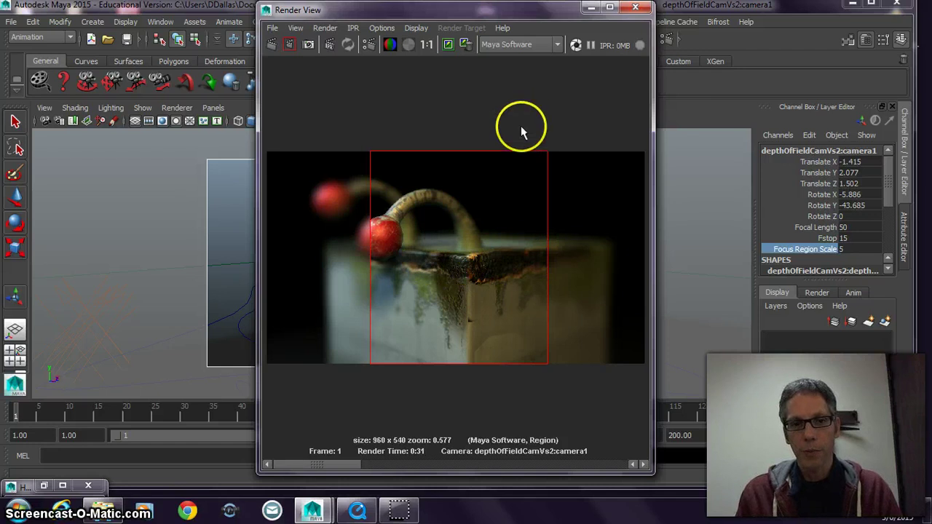
pyautogui.click(429, 246)
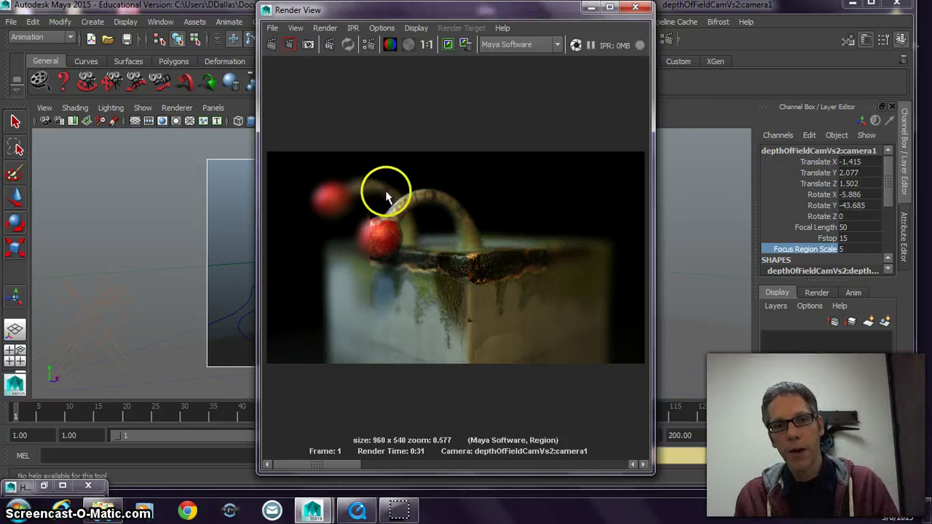
# Step: Display the region render at actual size in a maximized Render View
pyautogui.click(427, 45)
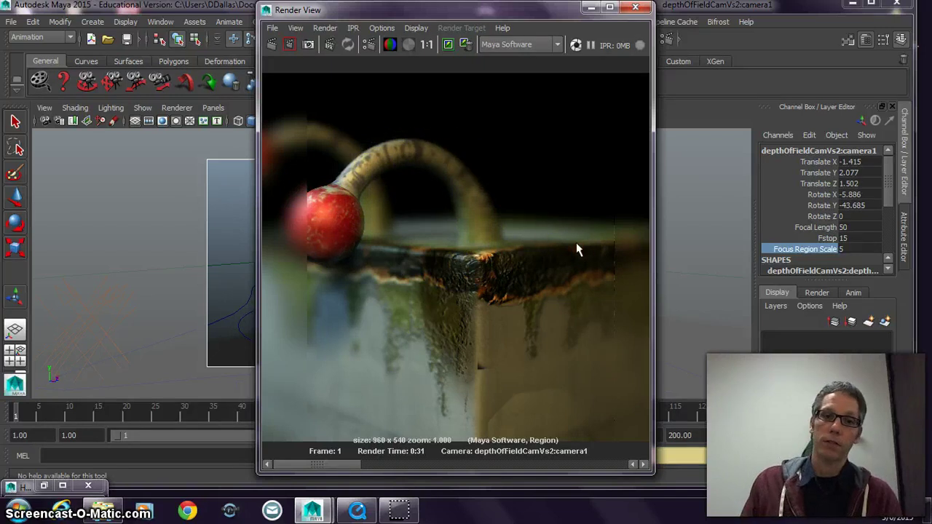
pyautogui.click(591, 8)
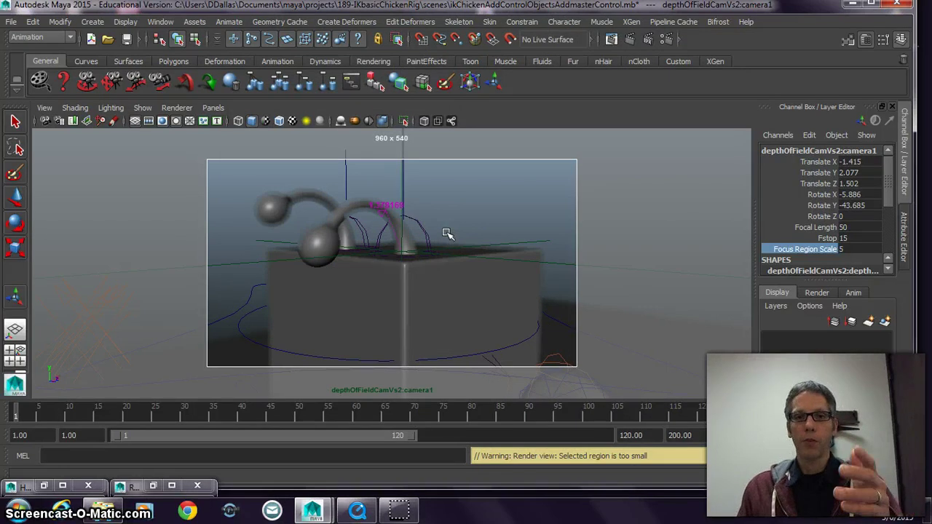
pyautogui.click(612, 41)
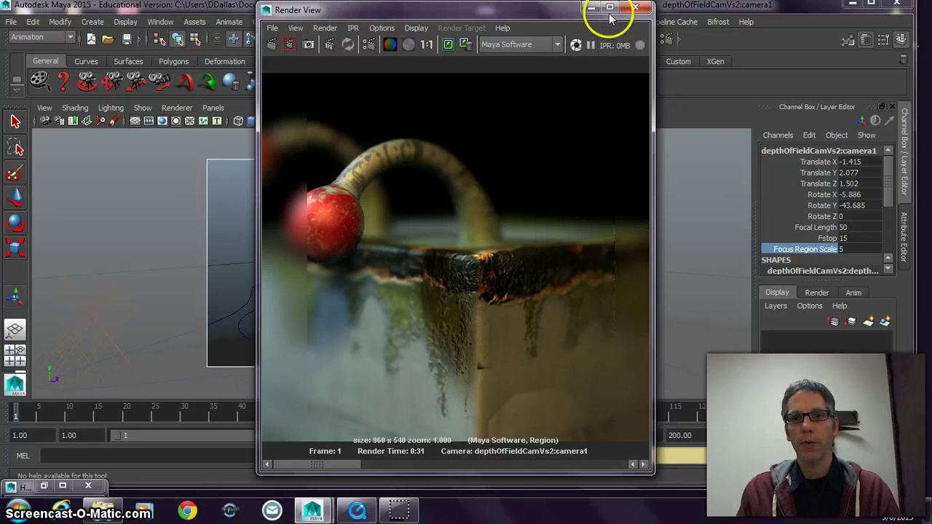
pyautogui.click(610, 8)
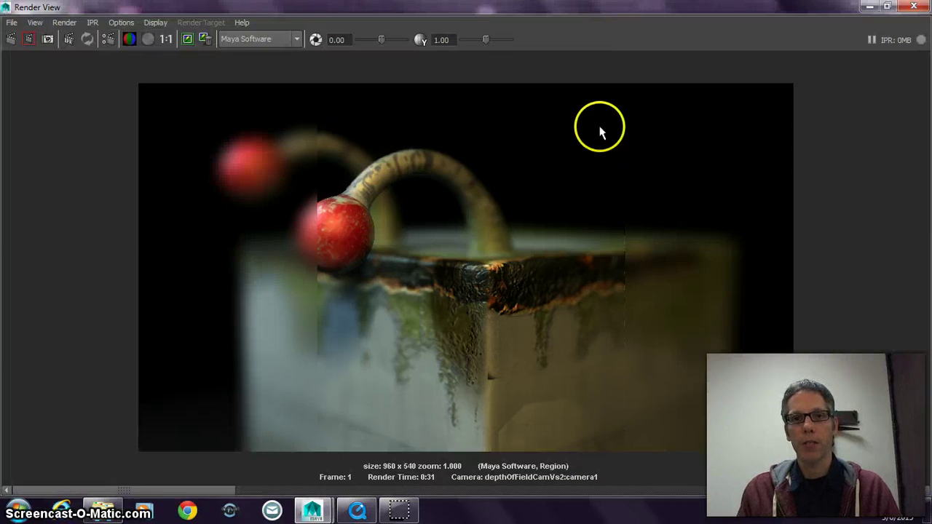
# Step: Render the full frame again from the camera and keep the finished image in the Render View
pyautogui.click(13, 40)
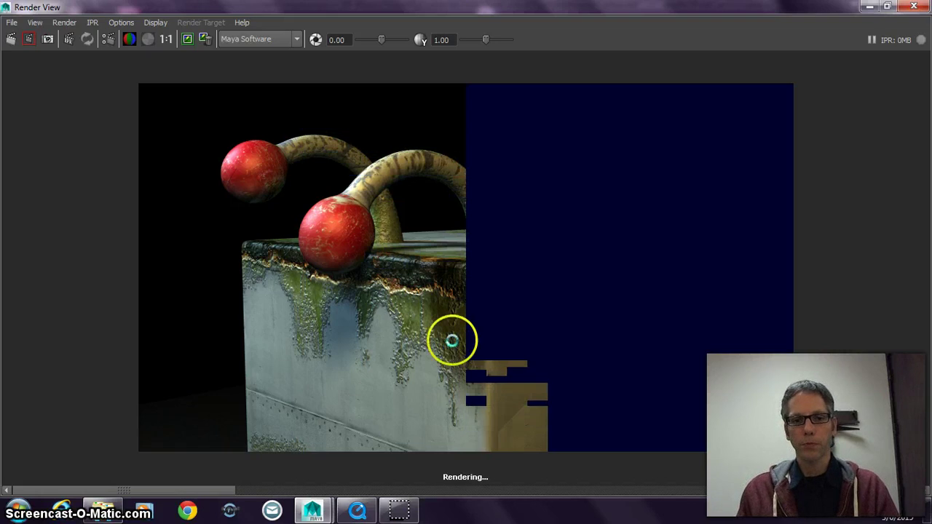
pyautogui.moveTo(408, 514)
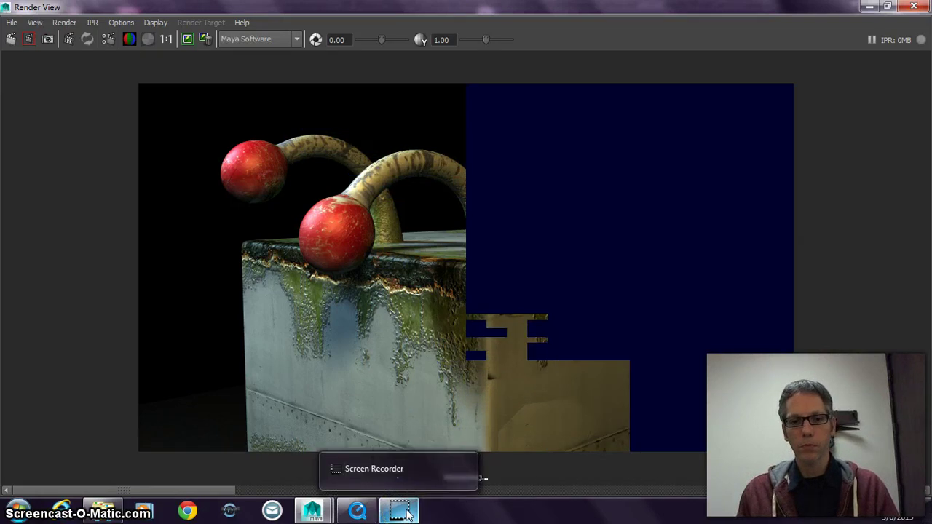
pyautogui.click(463, 446)
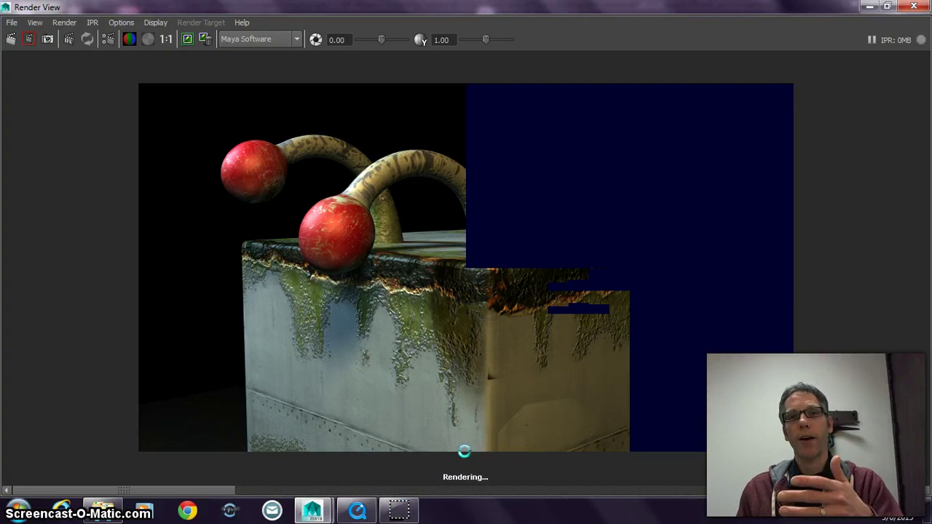
pyautogui.click(677, 245)
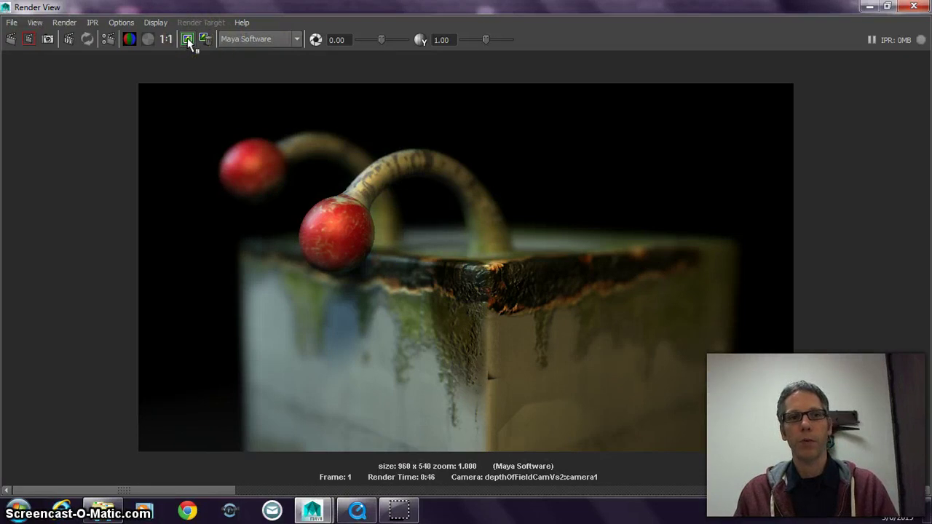
pyautogui.click(187, 39)
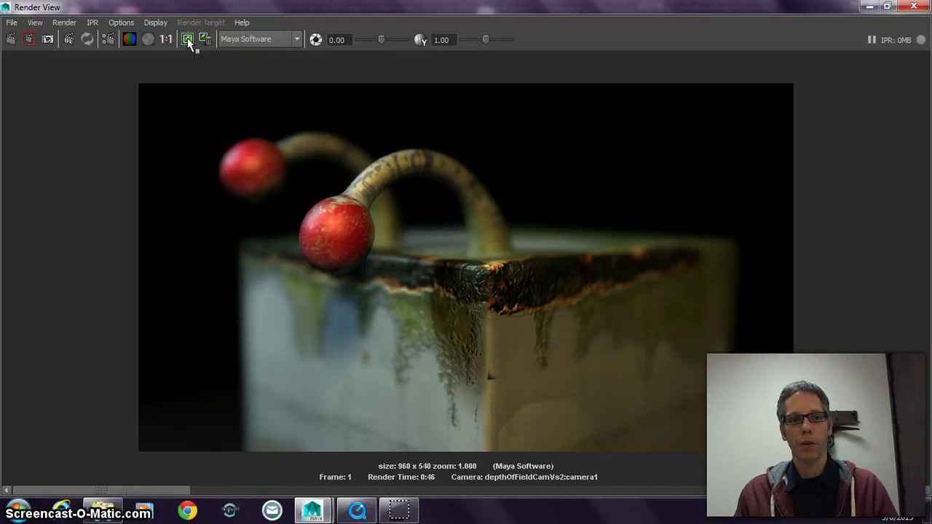
pyautogui.click(870, 7)
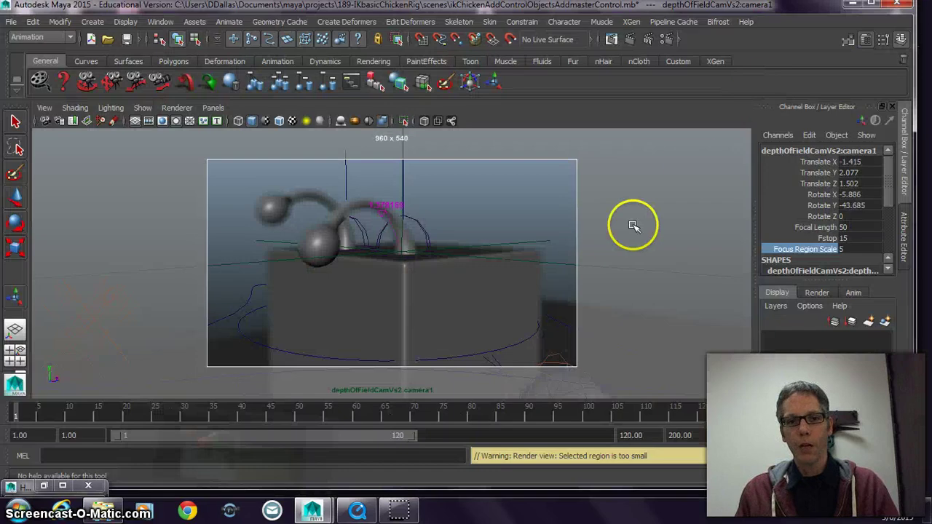
# Step: Move the camera's focus locator off the box's front corner toward the antennae, to about X -0.163, Y 2.148, Z -0.285
pyautogui.click(556, 265)
pyautogui.press('t')
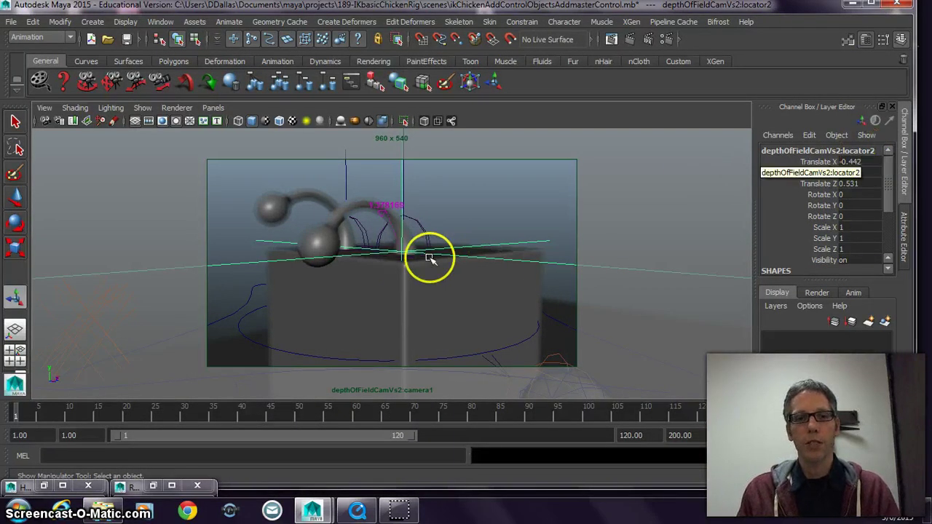
pyautogui.click(16, 198)
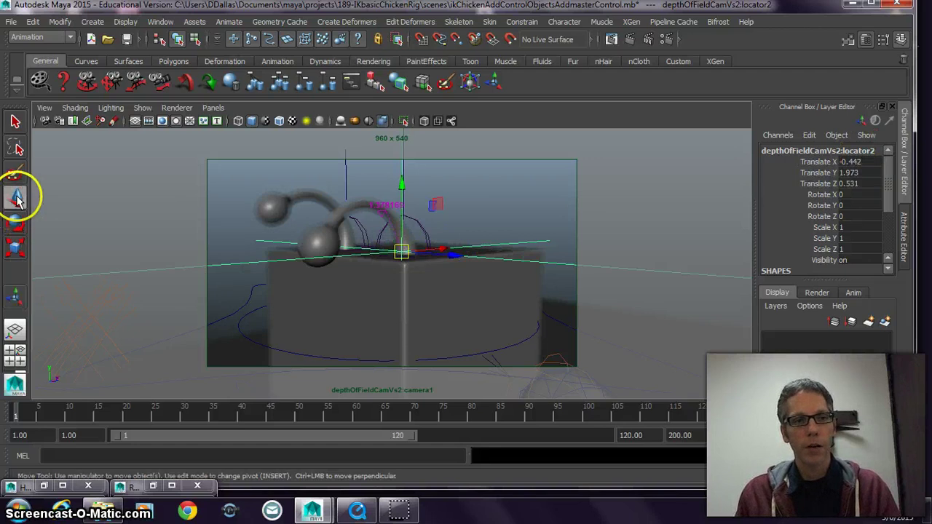
pyautogui.moveTo(458, 259); pyautogui.dragTo(343, 254)
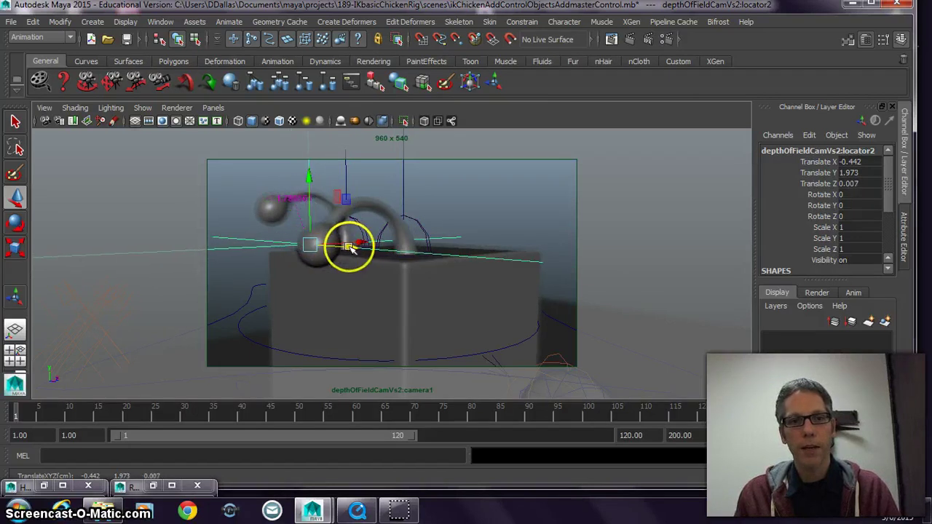
pyautogui.moveTo(350, 246); pyautogui.dragTo(342, 246)
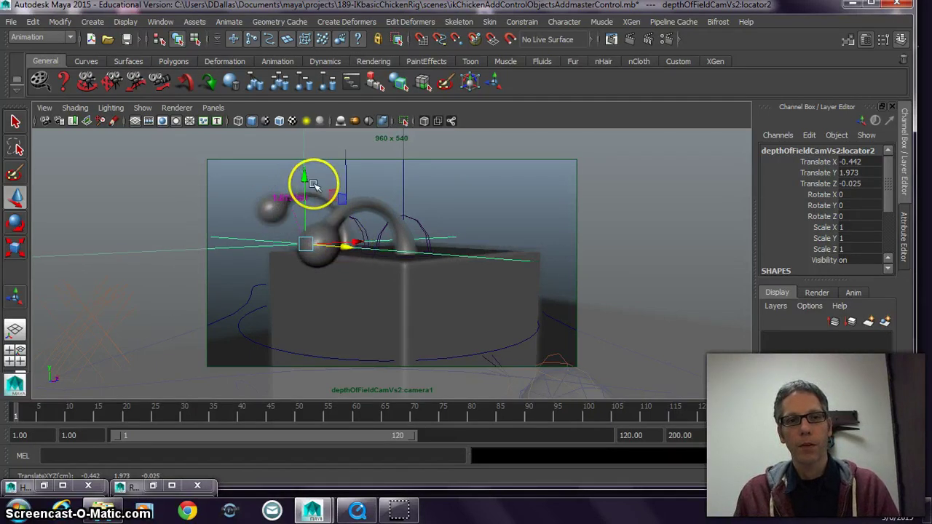
pyautogui.moveTo(306, 175); pyautogui.dragTo(306, 133)
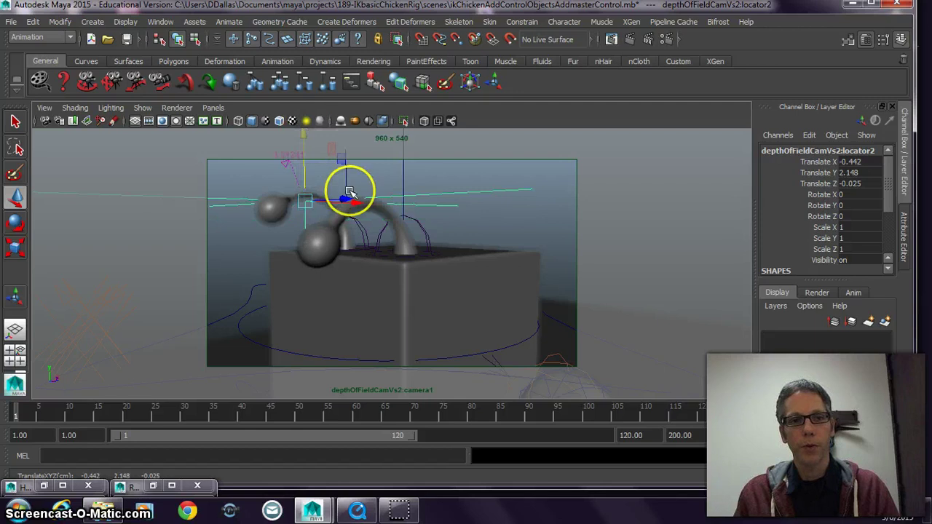
pyautogui.moveTo(346, 194); pyautogui.dragTo(373, 222)
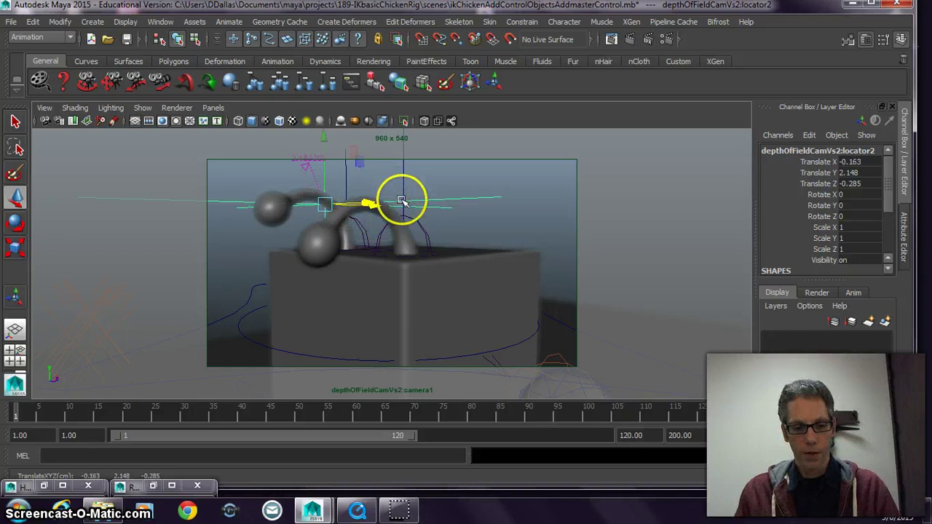
# Step: Using the perspective view, reposition the focus locator near the rear antenna ball at about X -0.544, Z -0.036, and return to the camera view
pyautogui.press('space')
pyautogui.keyDown('alt'); pyautogui.moveTo(541, 187); pyautogui.dragTo(572, 191); pyautogui.keyUp('alt')
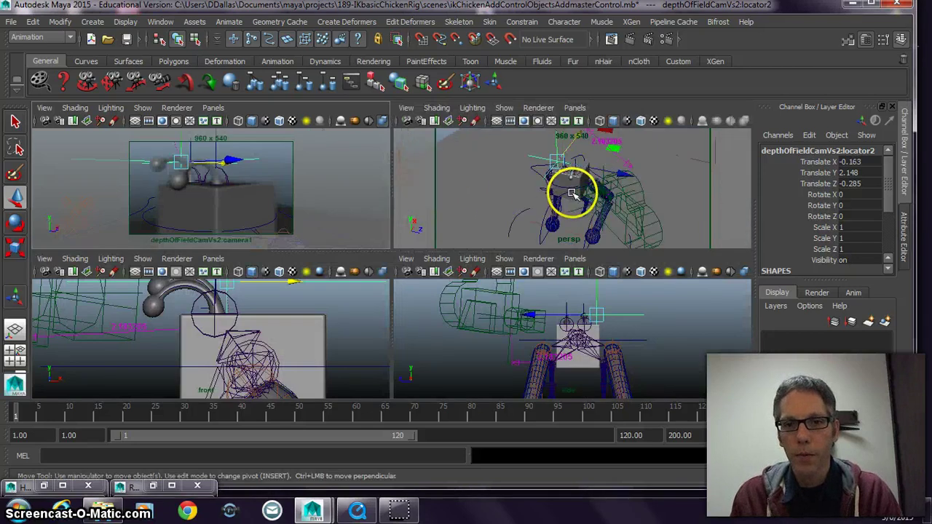
pyautogui.press('space')
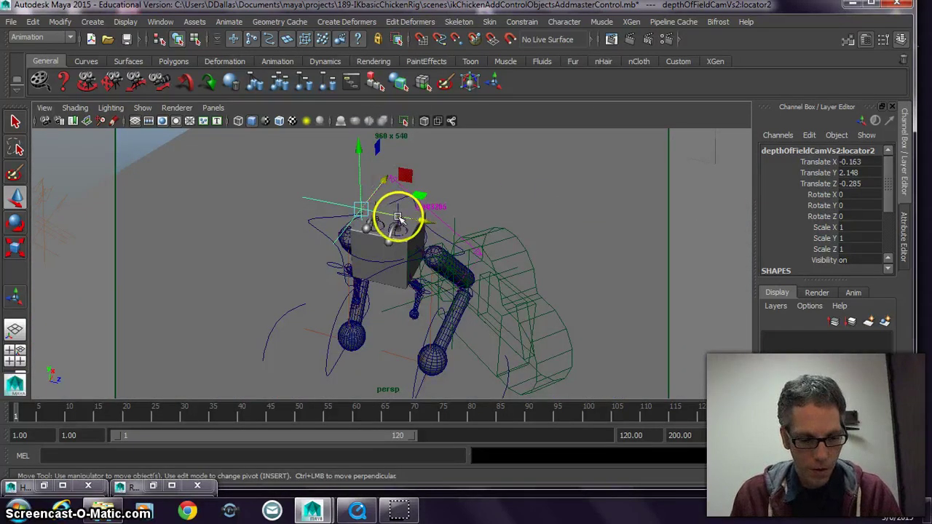
pyautogui.keyDown('alt'); pyautogui.moveTo(383, 225); pyautogui.dragTo(420, 242); pyautogui.keyUp('alt')
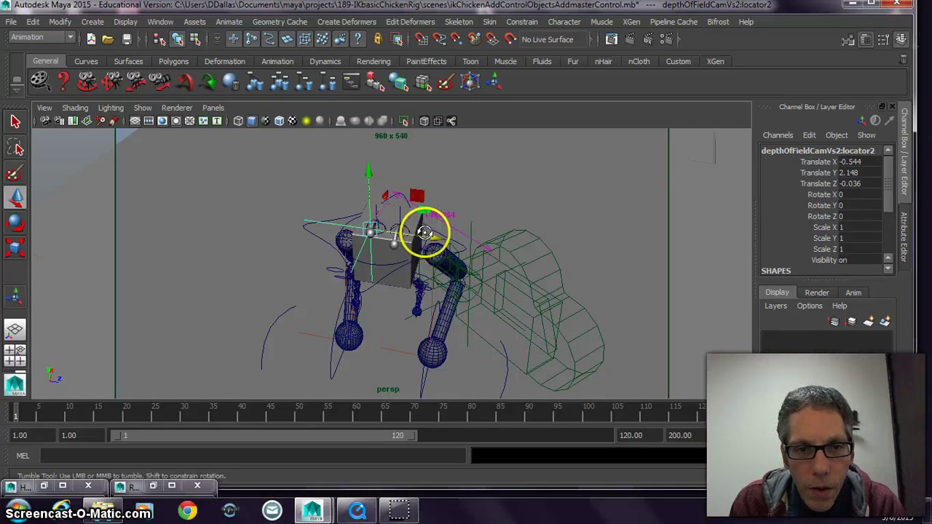
pyautogui.press('[')
pyautogui.press('[')
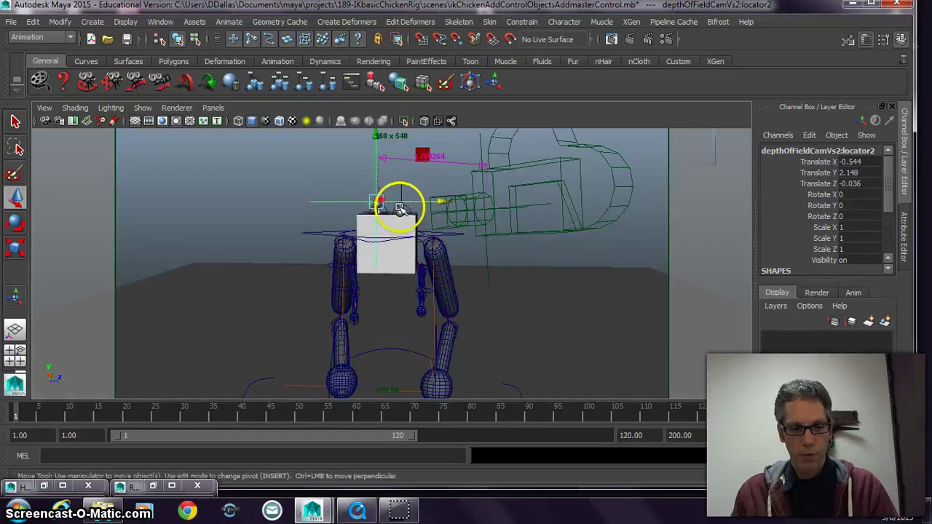
pyautogui.press('space')
pyautogui.press('space')
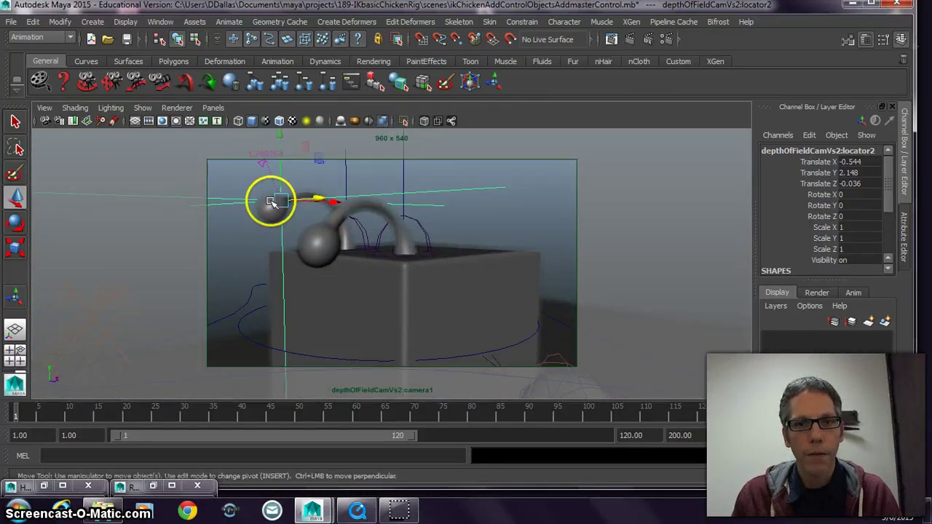
# Step: Render the full frame with the relocated focus point and put the Render View away
pyautogui.click(611, 39)
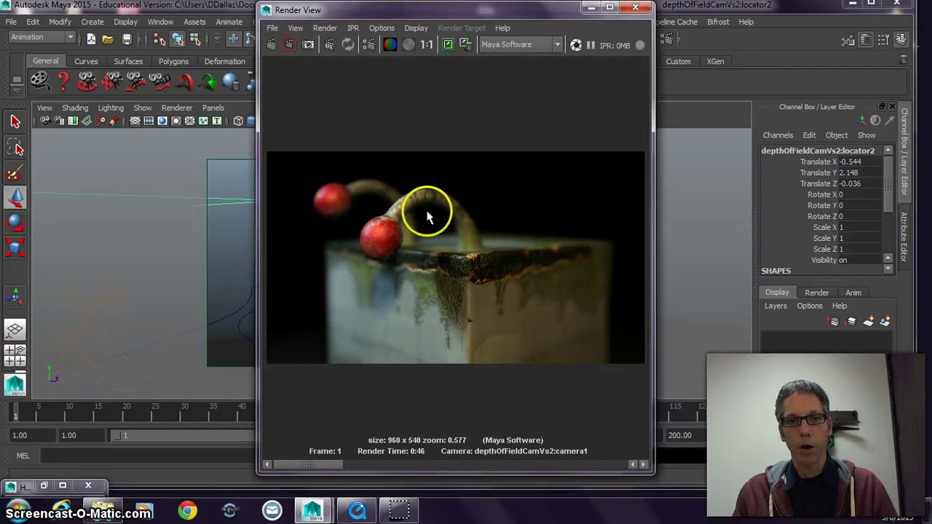
pyautogui.click(401, 508)
pyautogui.click(611, 9)
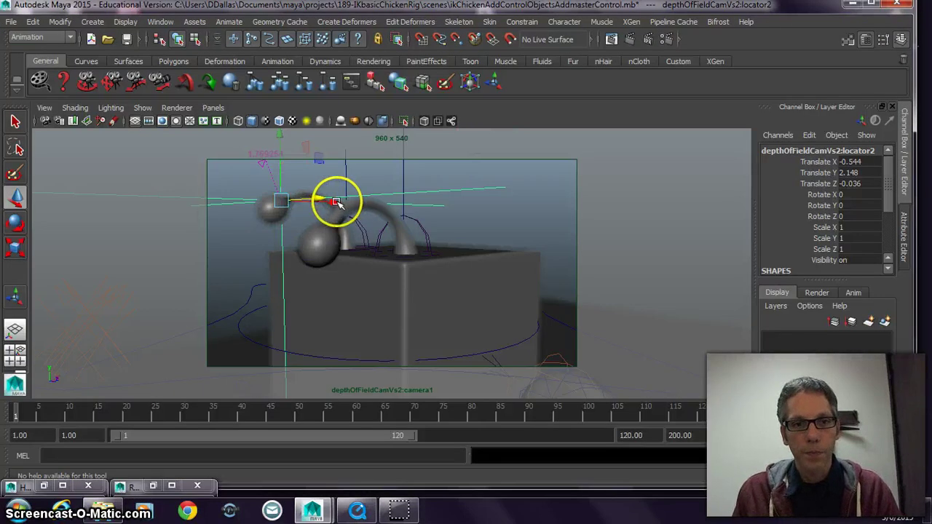
# Step: Place the focus locator on the rear antenna ball at about X -0.715, Y 2.114, Z 0.182
pyautogui.moveTo(337, 204); pyautogui.dragTo(315, 202)
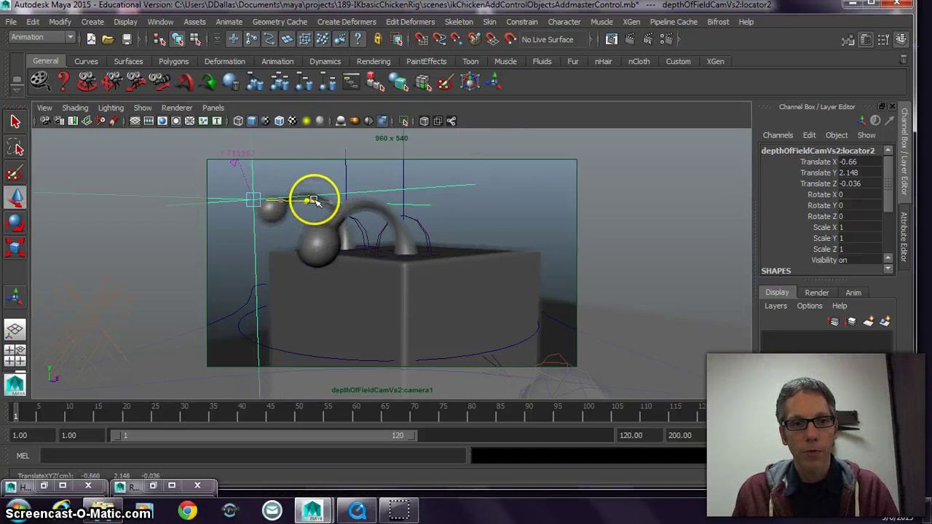
pyautogui.moveTo(250, 137); pyautogui.dragTo(256, 150)
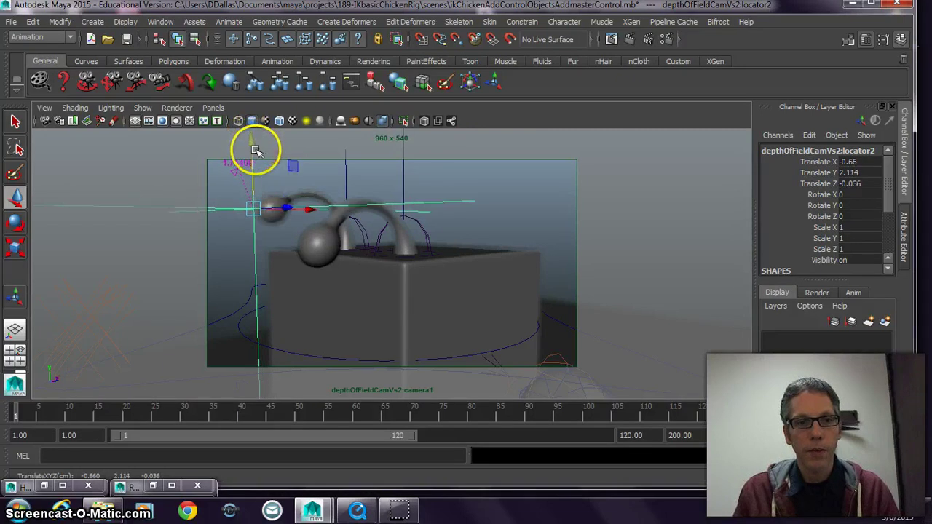
pyautogui.moveTo(289, 209); pyautogui.dragTo(328, 210)
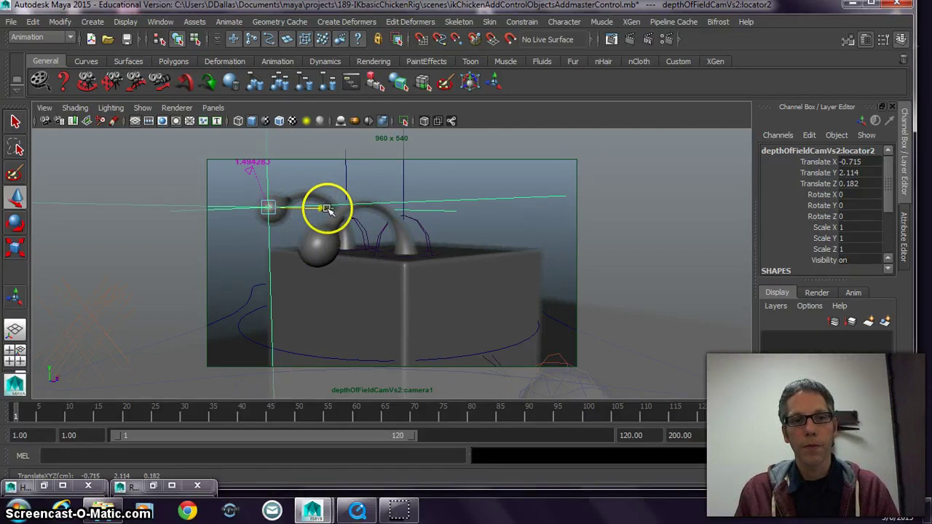
# Step: Render a region around the rear antenna ball and examine its focus at actual size in a widened Render View
pyautogui.click(611, 39)
pyautogui.moveTo(302, 162); pyautogui.dragTo(361, 230)
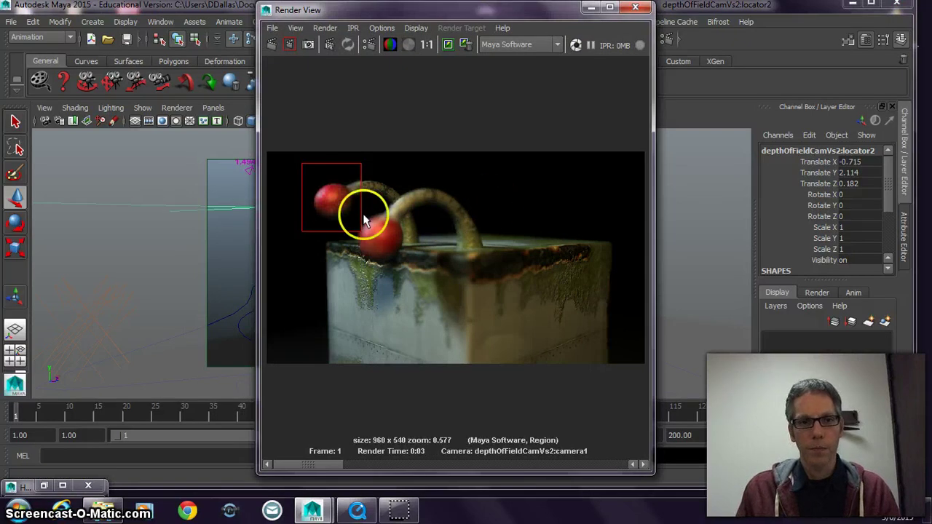
pyautogui.click(427, 45)
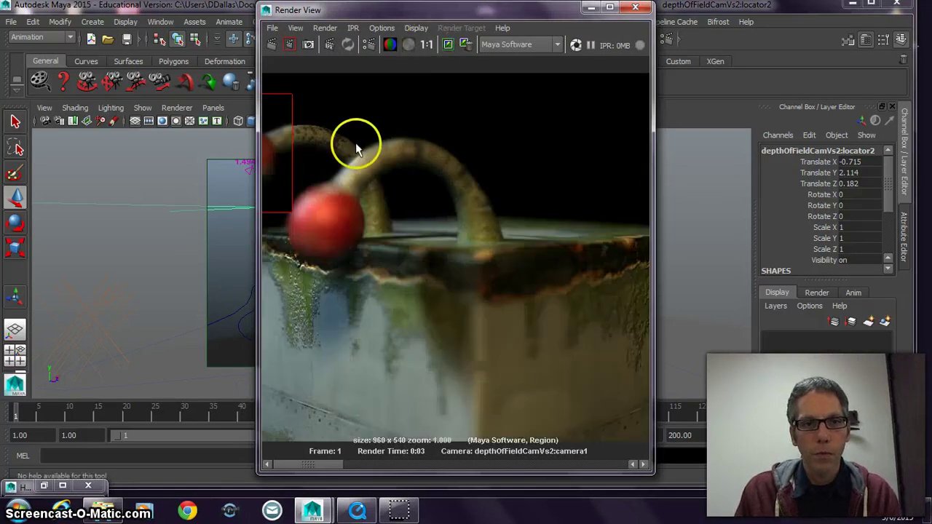
pyautogui.moveTo(653, 181); pyautogui.dragTo(832, 197)
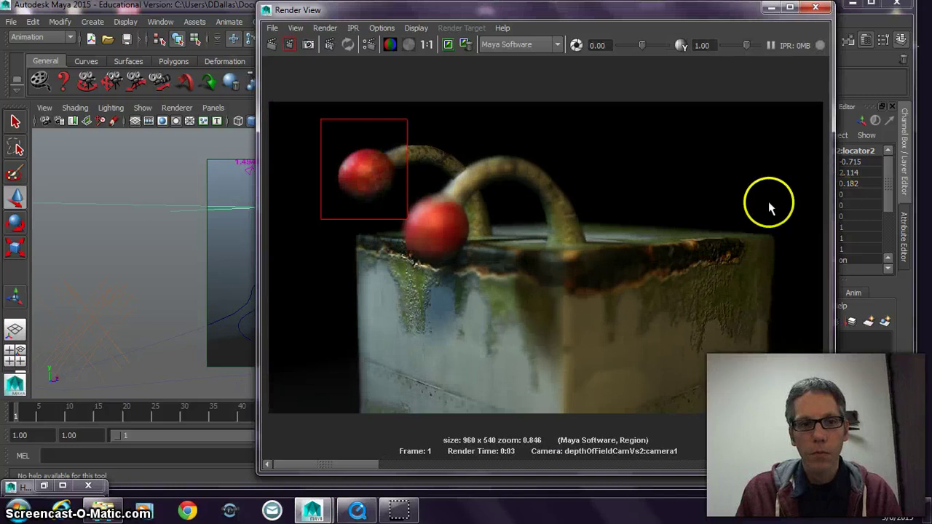
pyautogui.click(427, 44)
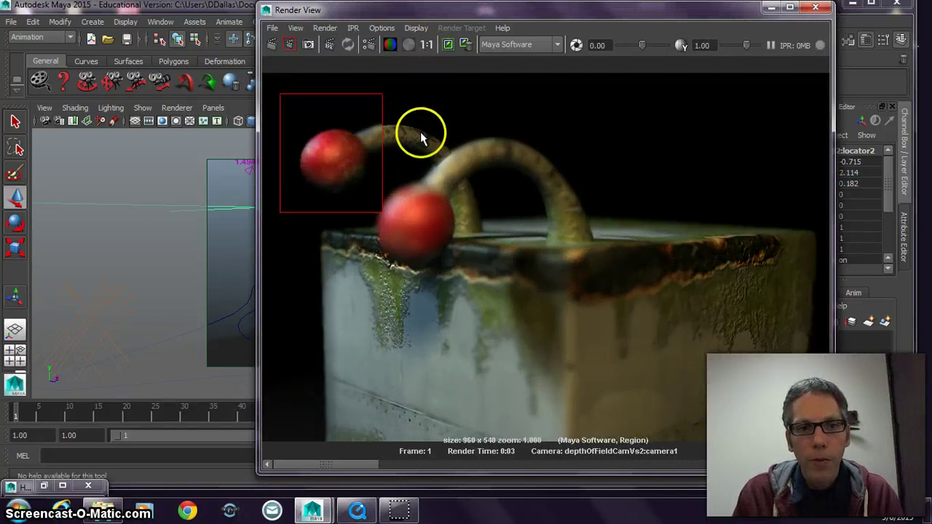
pyautogui.click(771, 8)
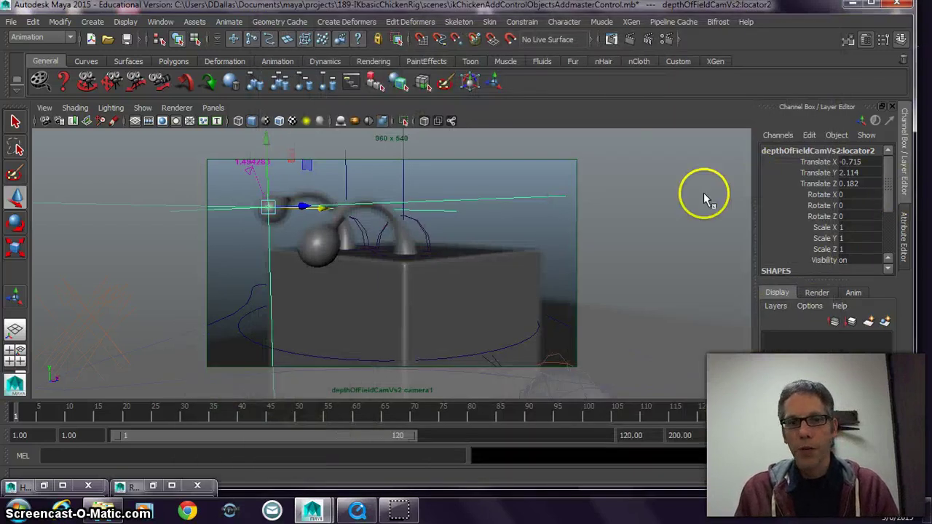
# Step: Select the depth-of-field camera and raise its Fstop to 19.9
pyautogui.click(44, 121)
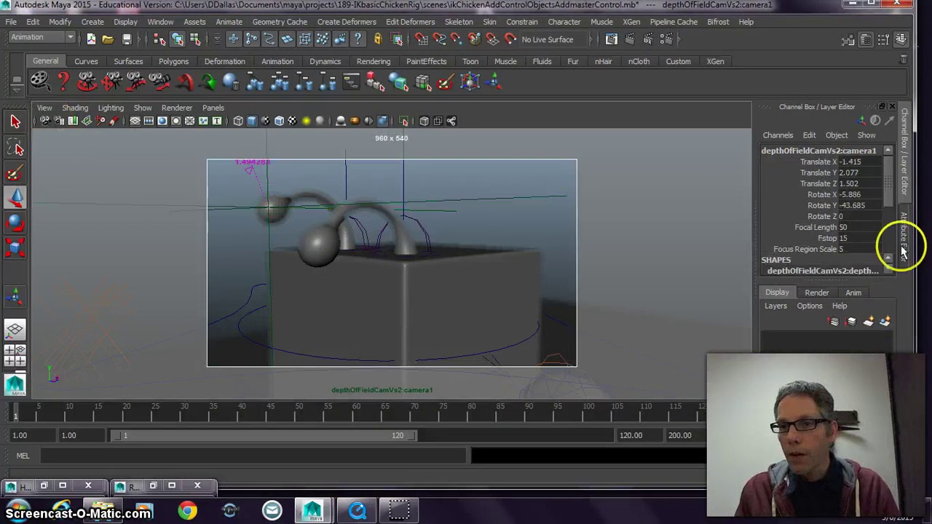
pyautogui.click(800, 249)
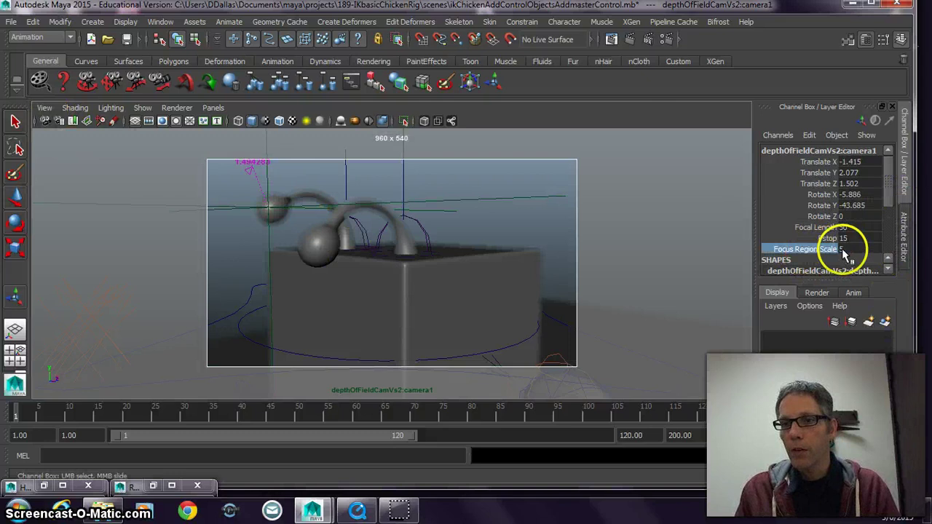
pyautogui.click(837, 238)
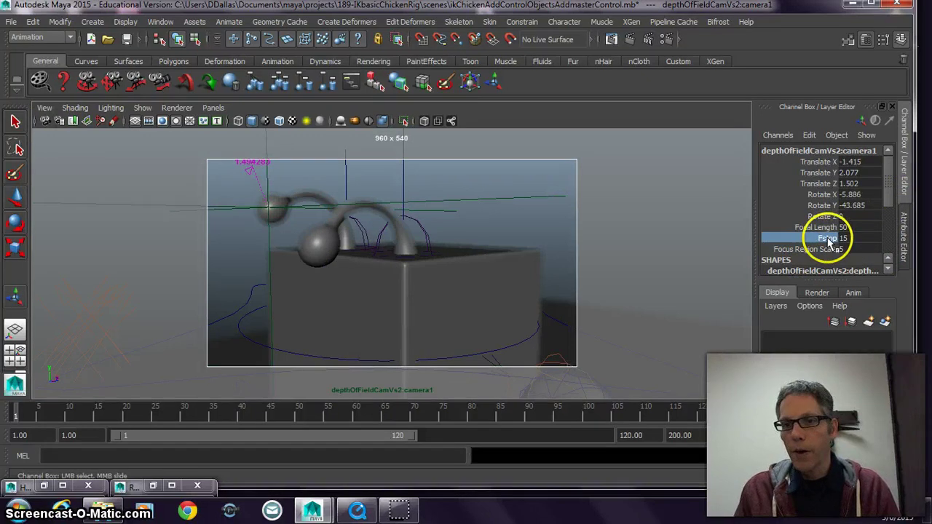
pyautogui.moveTo(453, 234); pyautogui.dragTo(485, 231, button='middle')
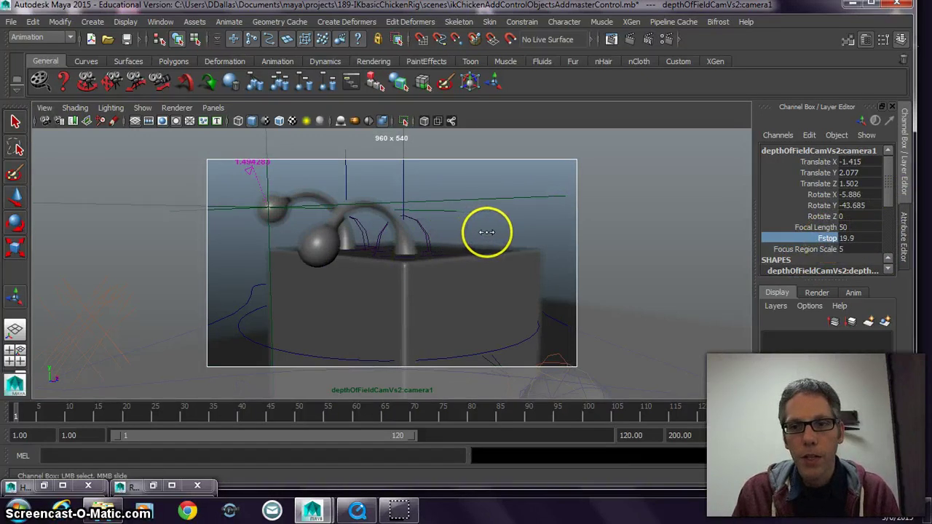
# Step: Render the rear ball region again with the new Fstop and inspect the blur at actual size
pyautogui.click(606, 38)
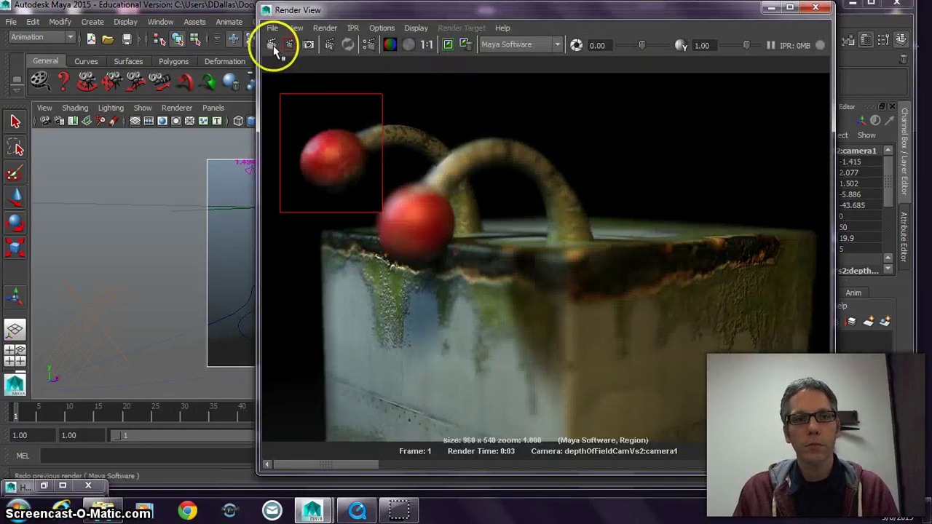
pyautogui.click(290, 46)
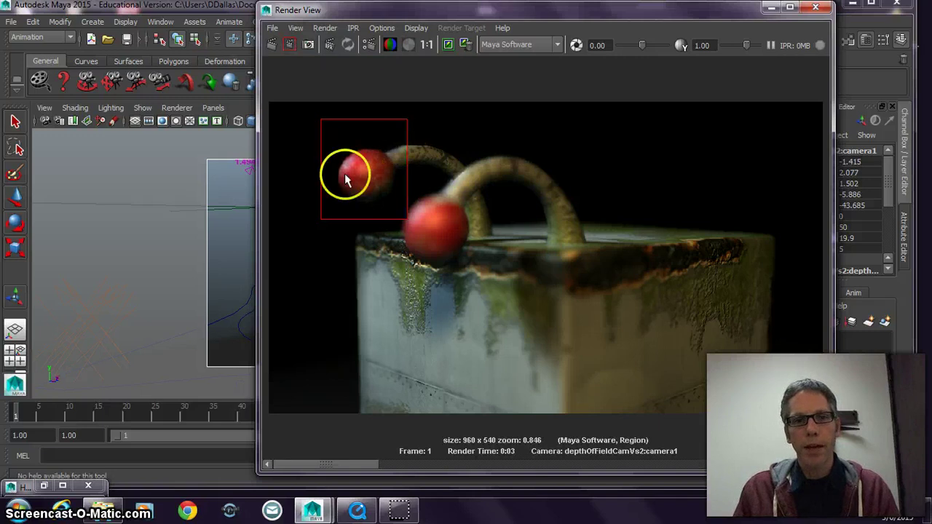
pyautogui.click(425, 44)
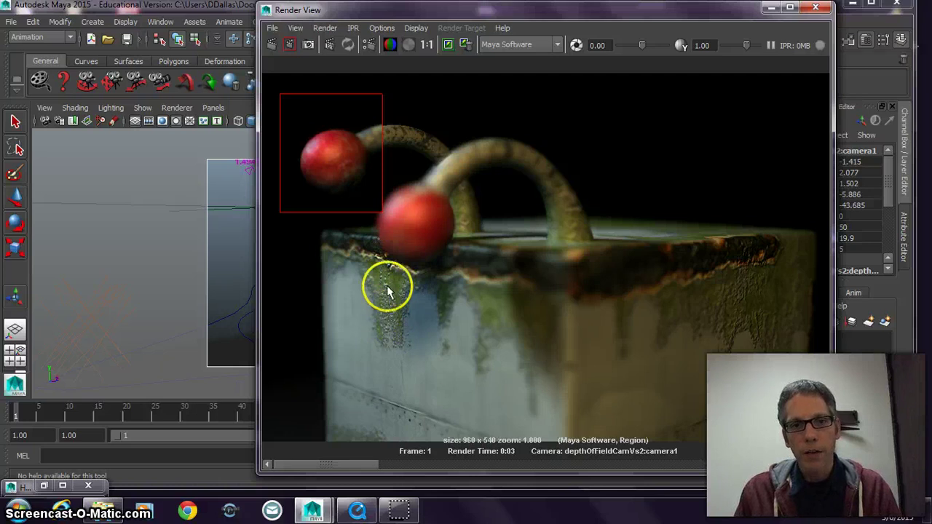
pyautogui.click(772, 8)
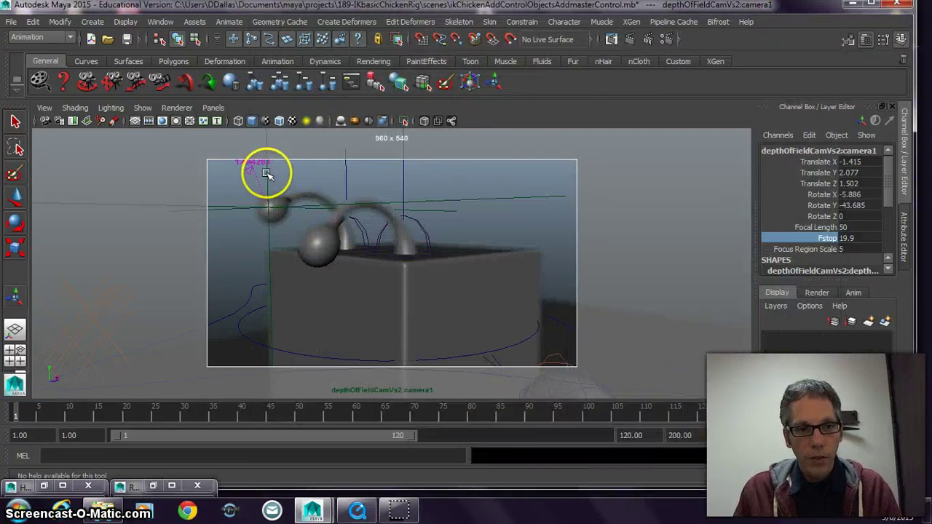
# Step: Raise the focus locator on the rear antenna ball slightly to Translate Y 2.12
pyautogui.click(267, 176)
pyautogui.moveTo(265, 125)
pyautogui.mouseDown(button='middle')
pyautogui.moveTo(264, 110)
pyautogui.moveTo(264, 140)
pyautogui.mouseUp(button='middle')
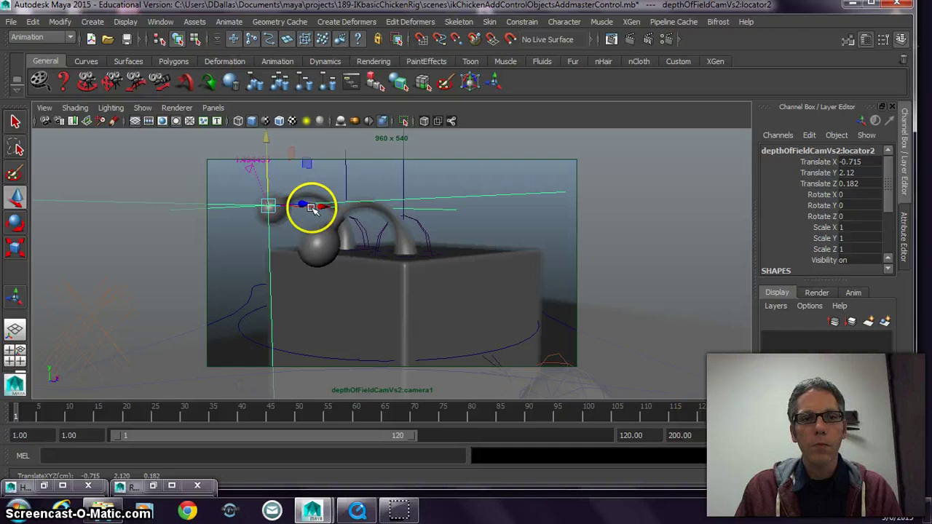
pyautogui.scroll(-3, 889, 211)
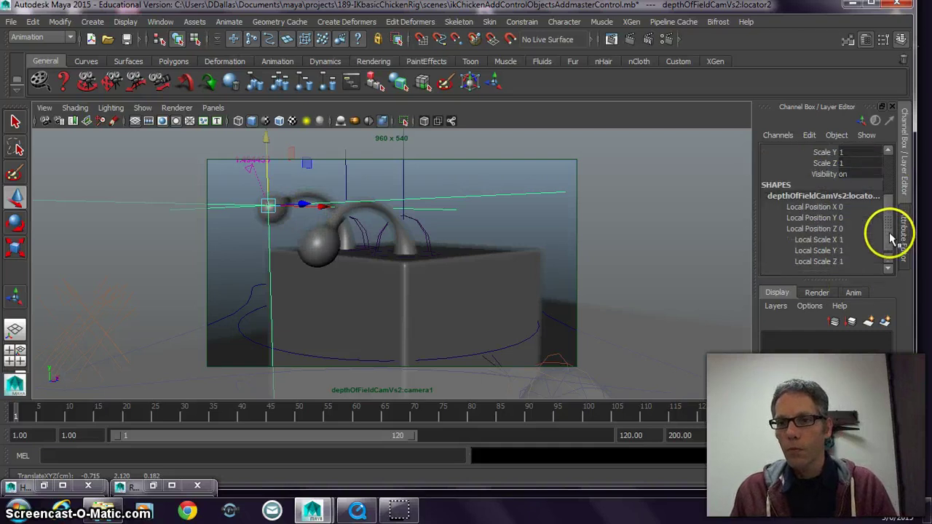
# Step: Select the depth-of-field camera and set its Focus Region Scale to 7
pyautogui.click(43, 120)
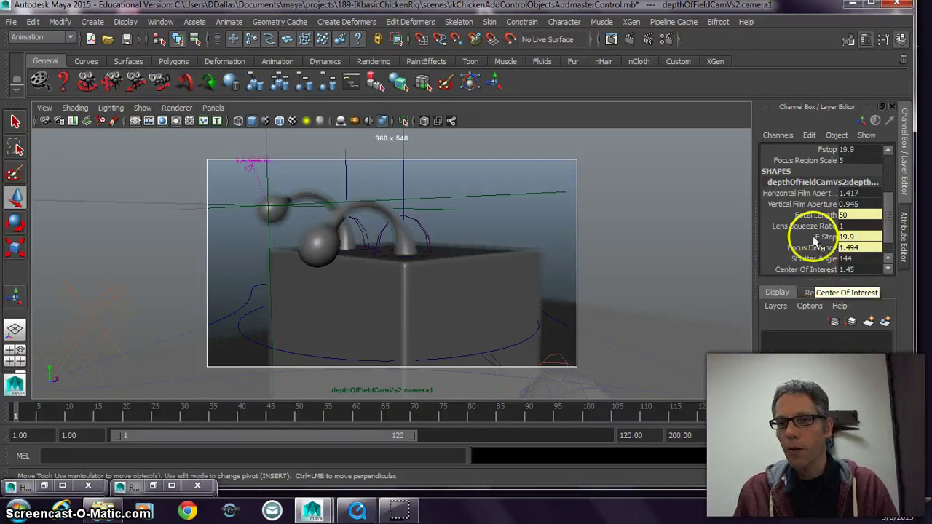
pyautogui.scroll(2, 830, 212)
pyautogui.click(844, 222)
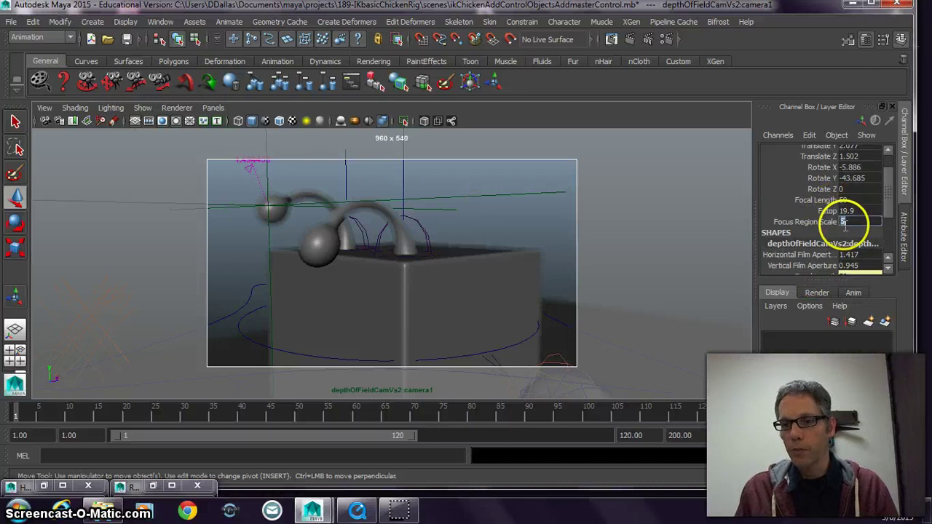
pyautogui.press('Return')
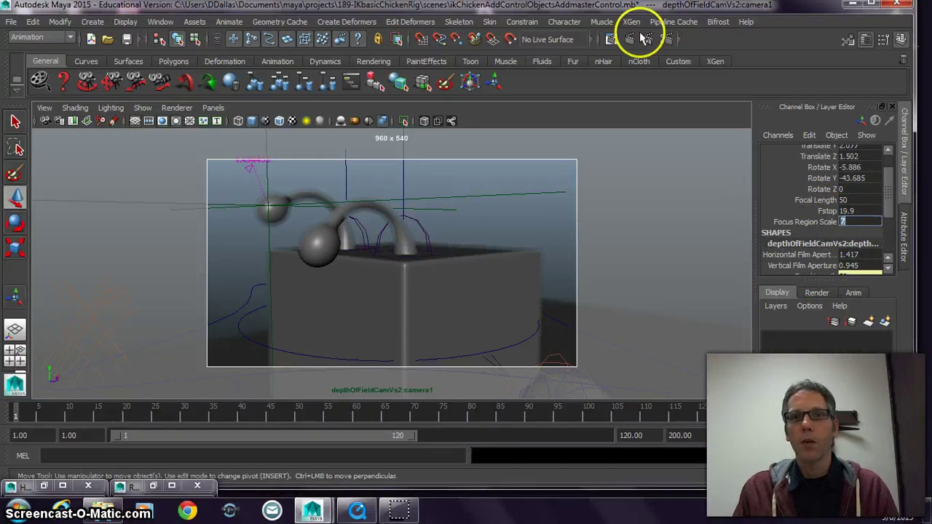
# Step: Render the rear antenna ball region again with the new Focus Region Scale and inspect it at actual size
pyautogui.click(614, 39)
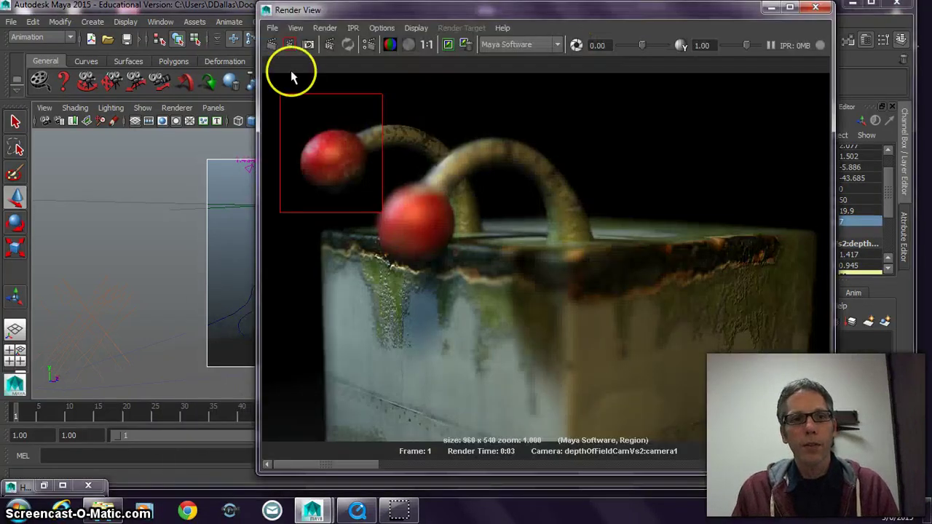
pyautogui.click(289, 44)
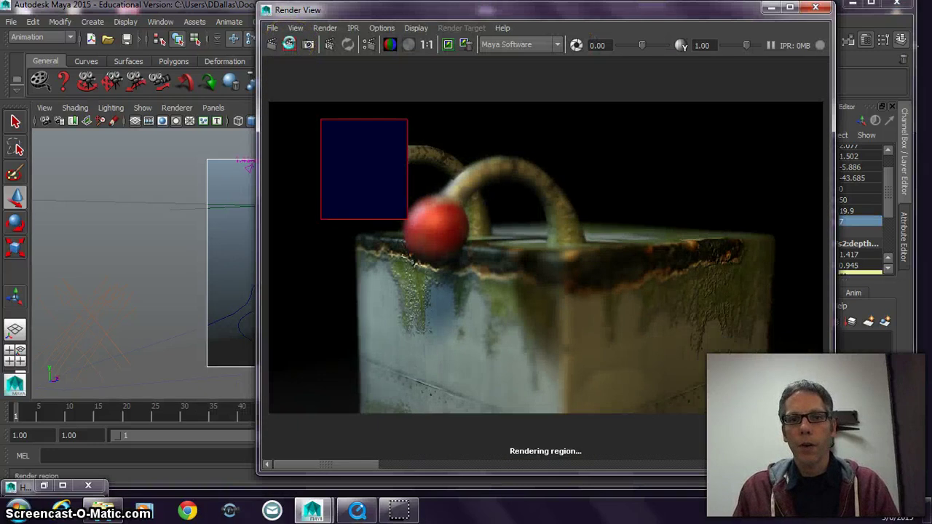
pyautogui.click(426, 45)
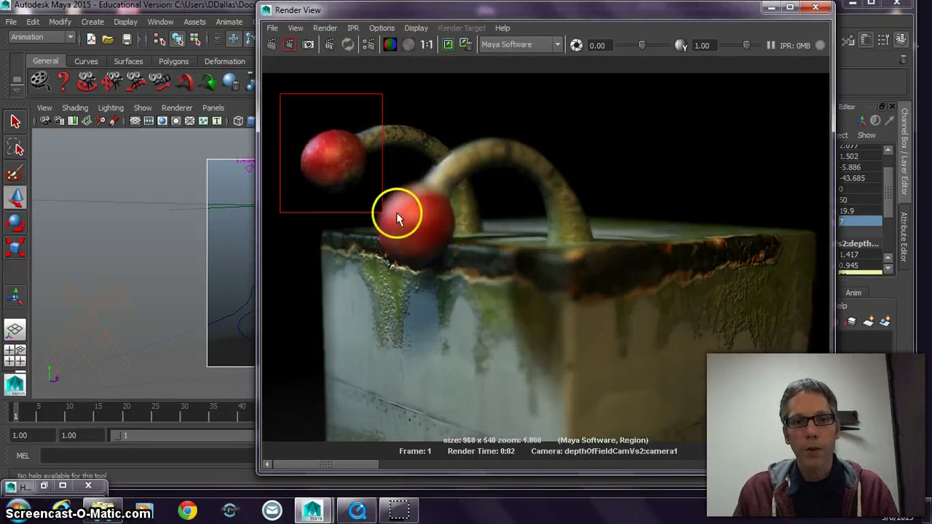
# Step: Render a region around the front antenna ball, followed by a wide band across the box's upper rim
pyautogui.moveTo(352, 182); pyautogui.dragTo(492, 282)
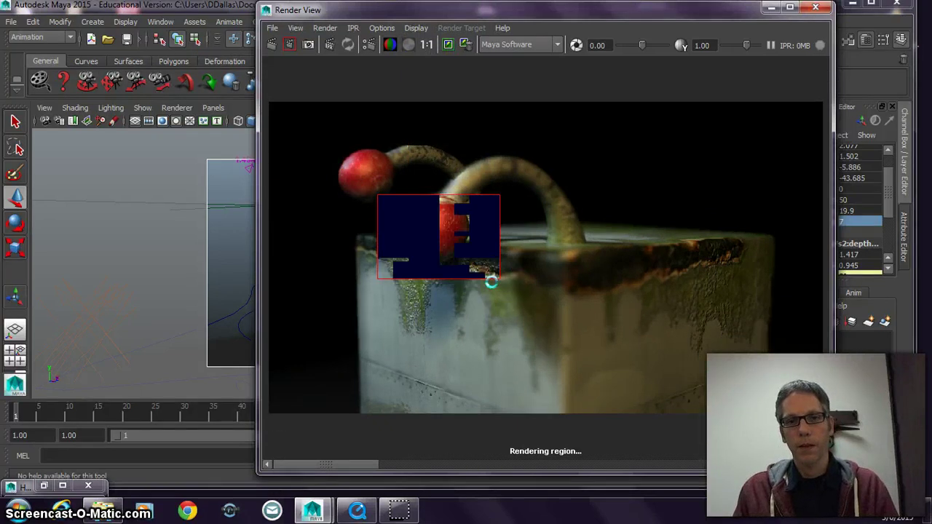
pyautogui.click(646, 167)
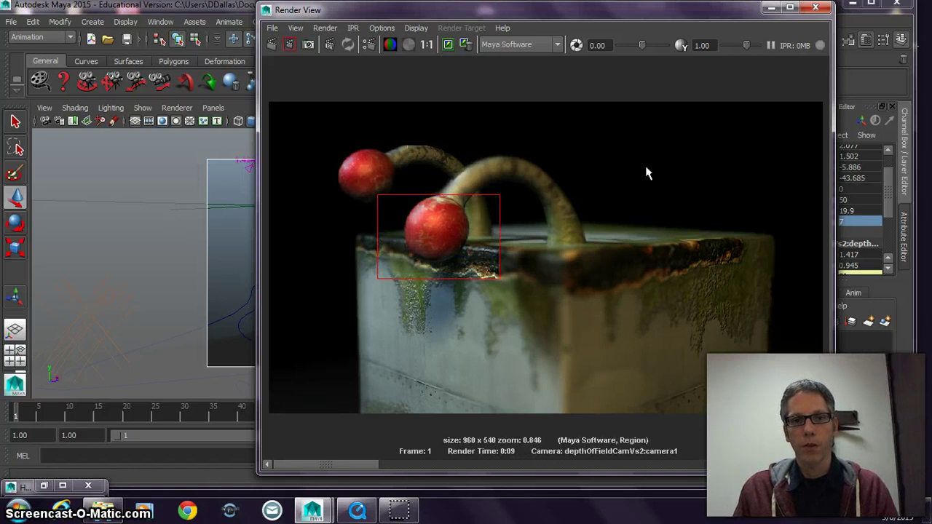
pyautogui.click(646, 181)
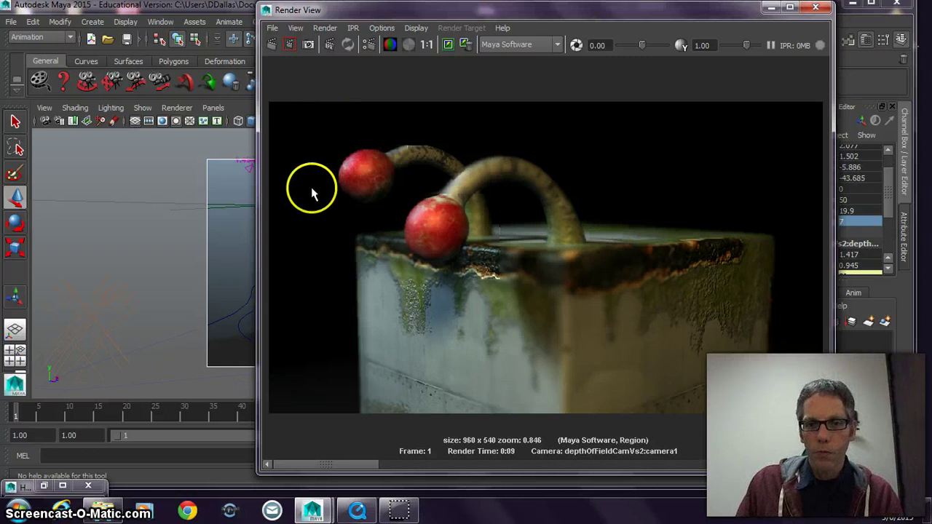
pyautogui.moveTo(312, 192); pyautogui.dragTo(792, 321)
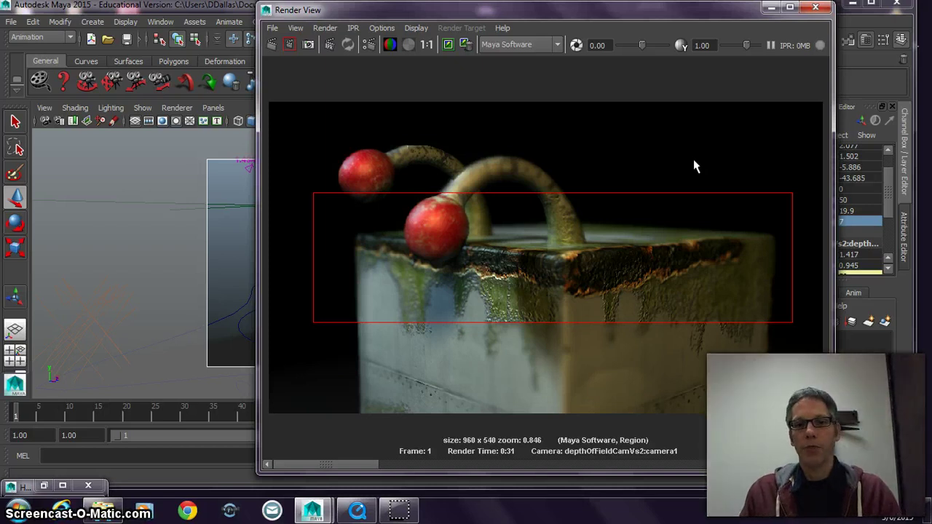
pyautogui.click(694, 167)
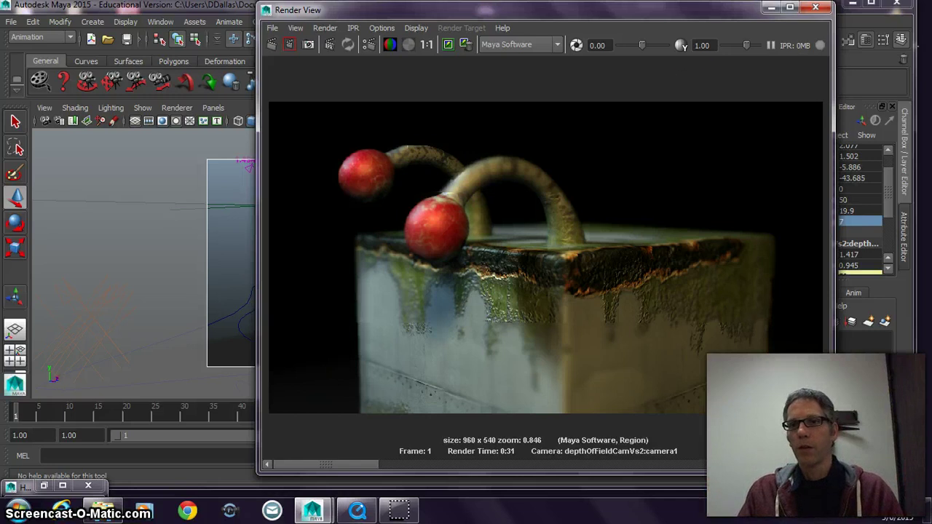
# Step: Set the depth-of-field camera's Focus Region Scale to 1 and deselect the camera
pyautogui.click(772, 8)
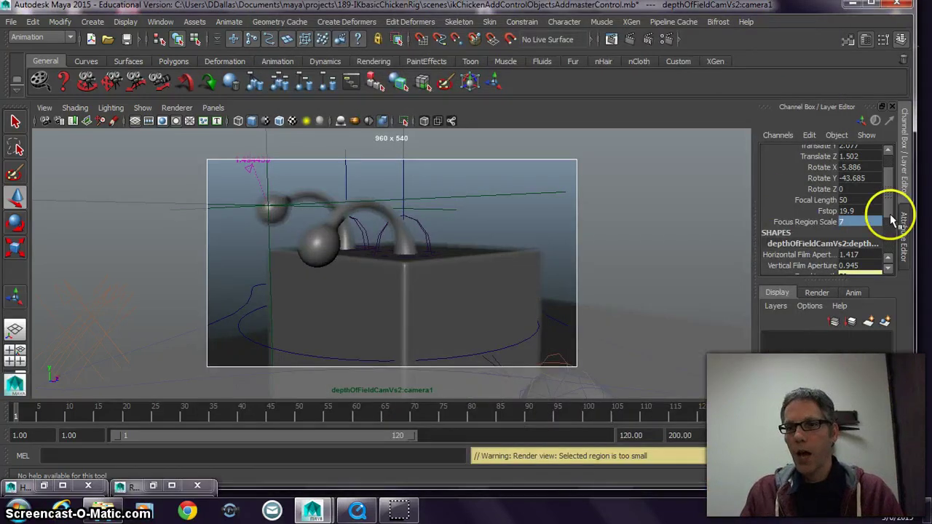
pyautogui.doubleClick(844, 222)
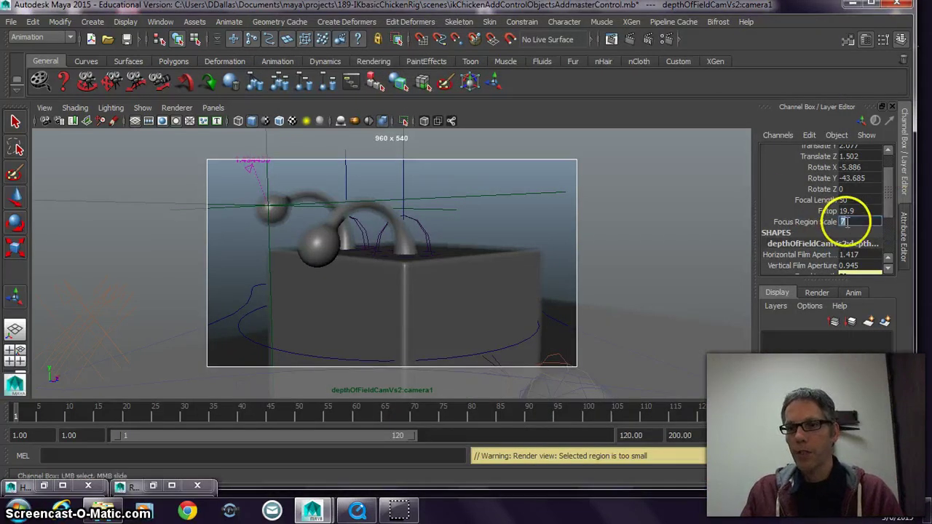
pyautogui.write('1')
pyautogui.press('Return')
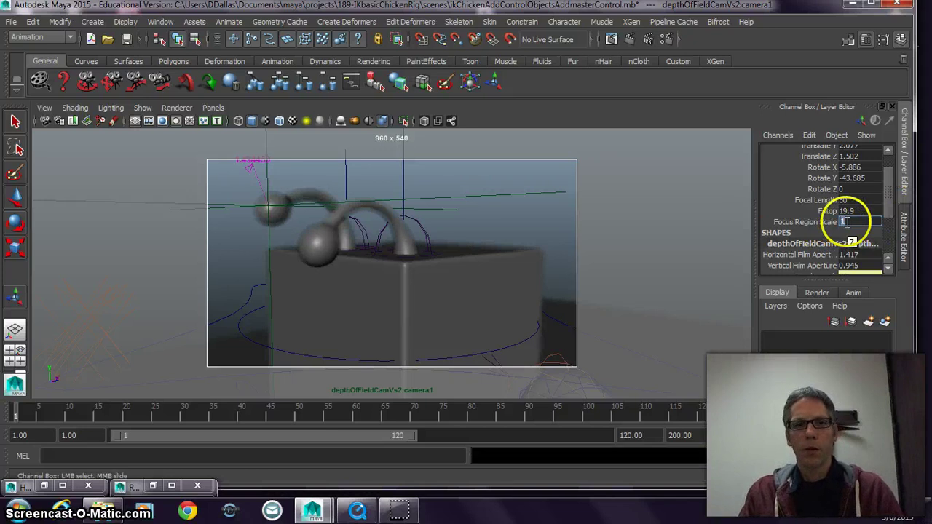
pyautogui.click(445, 193)
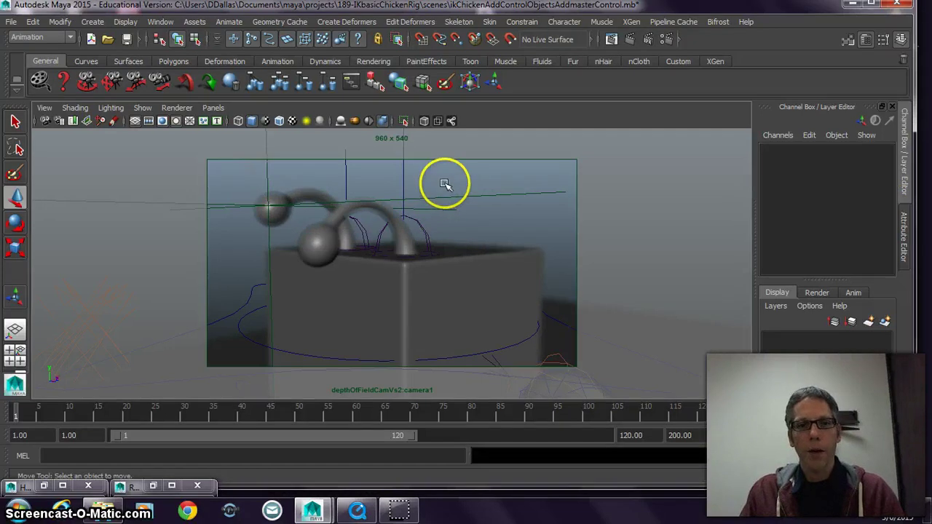
# Step: Render the whole frame from the depth-of-field camera with the reduced Focus Region Scale
pyautogui.click(611, 39)
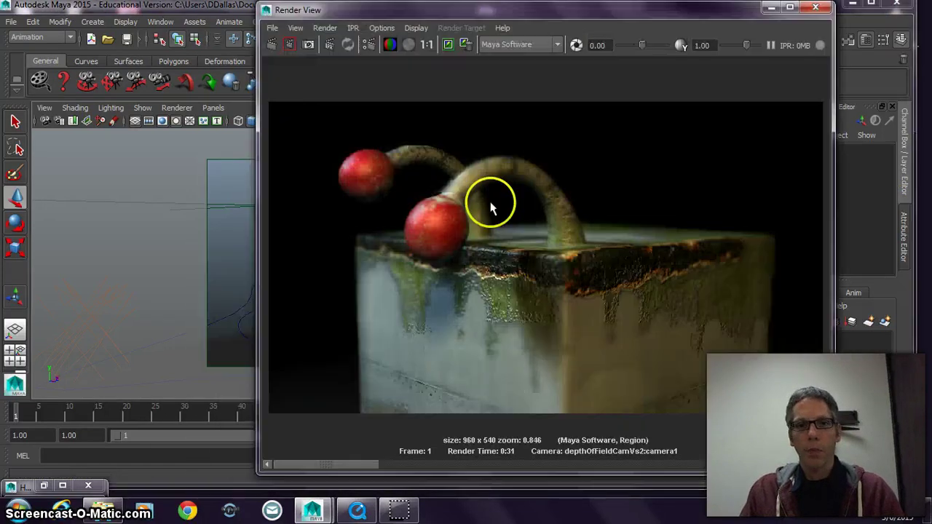
pyautogui.click(271, 44)
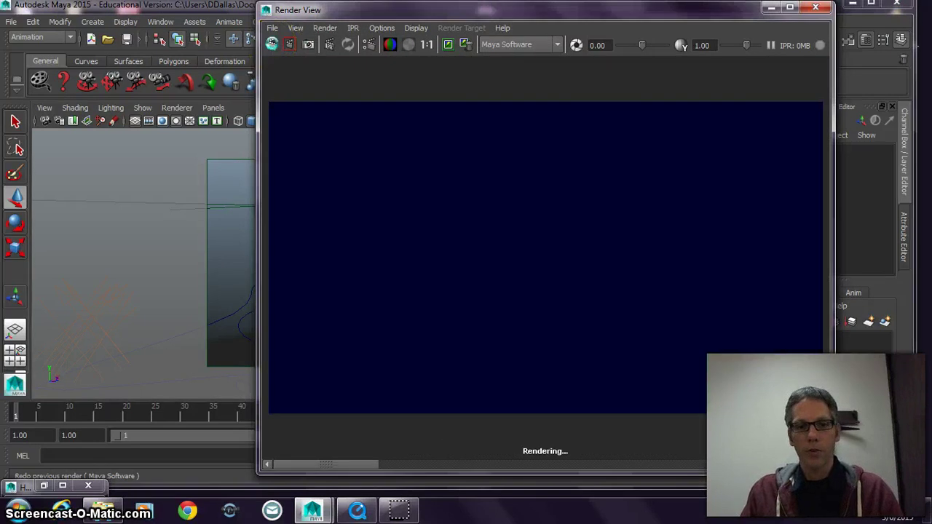
pyautogui.moveTo(403, 515)
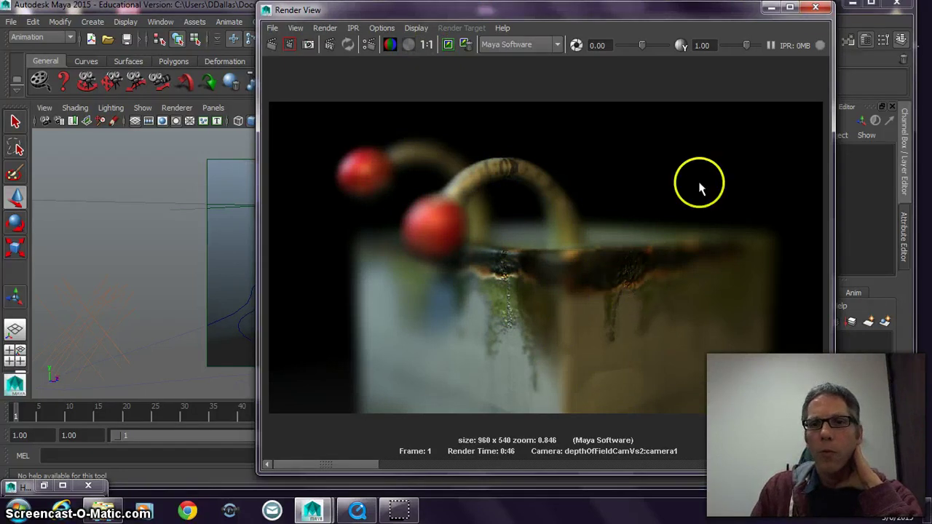
# Step: Put the Render View away, reselect the depth-of-field camera and set its Fstop to 40
pyautogui.click(771, 8)
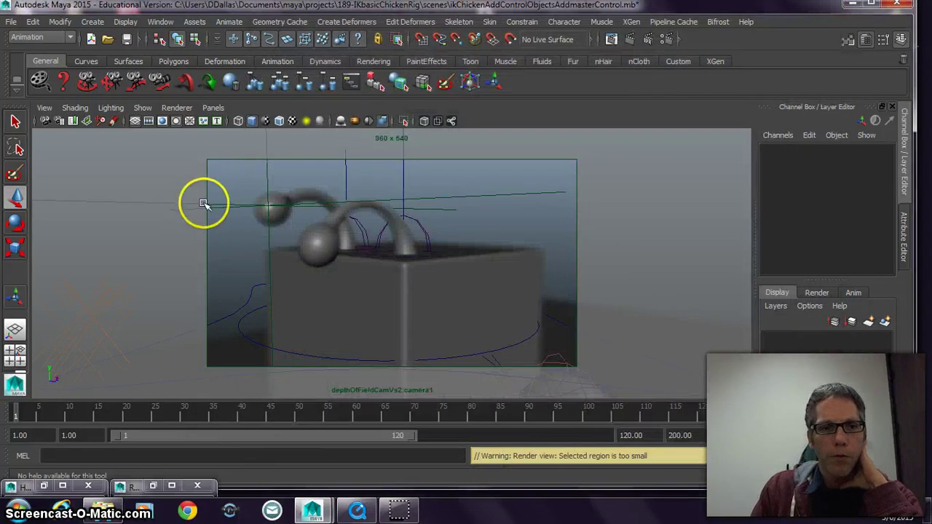
pyautogui.click(228, 205)
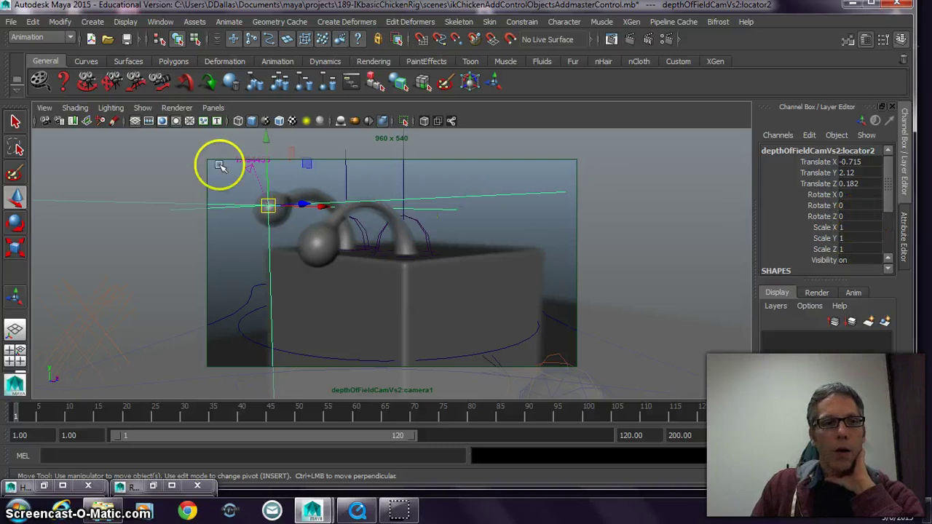
pyautogui.click(45, 121)
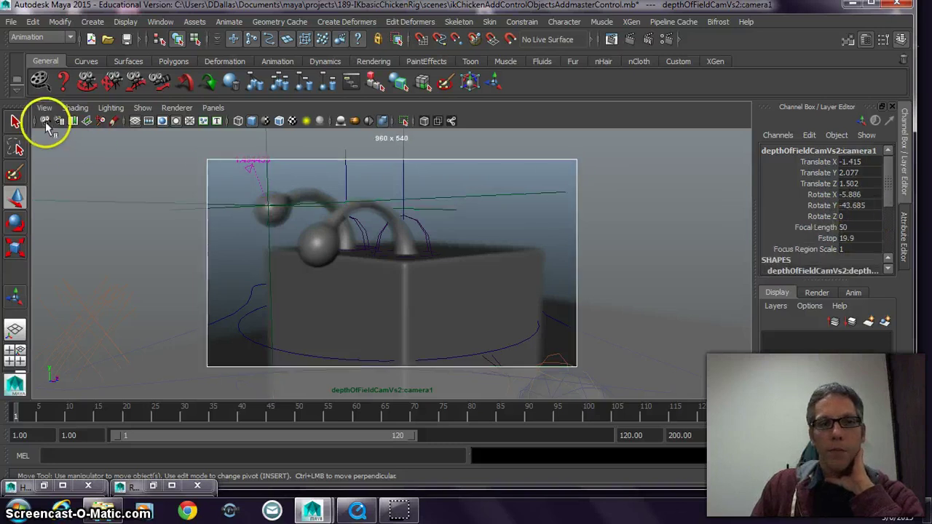
pyautogui.doubleClick(853, 238)
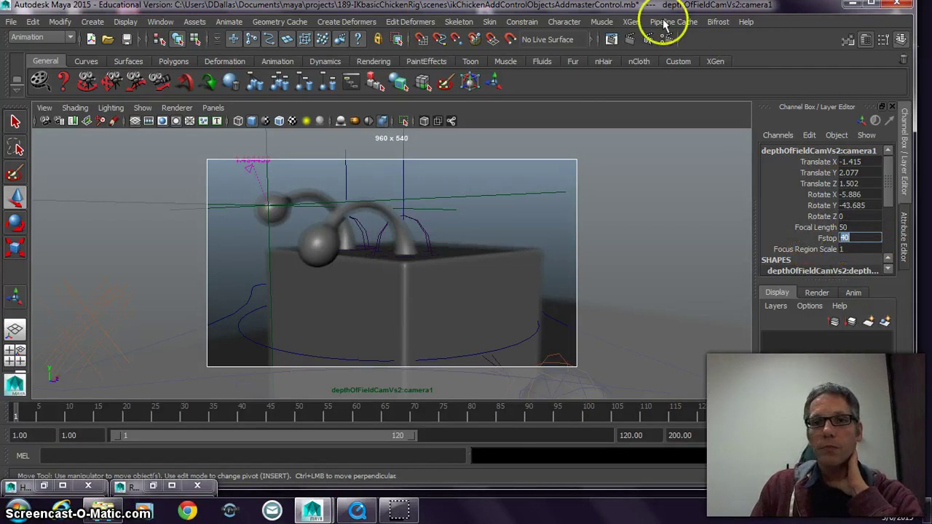
# Step: Review the blur of both antenna balls in the last full-frame render, then put the Render View away
pyautogui.click(609, 40)
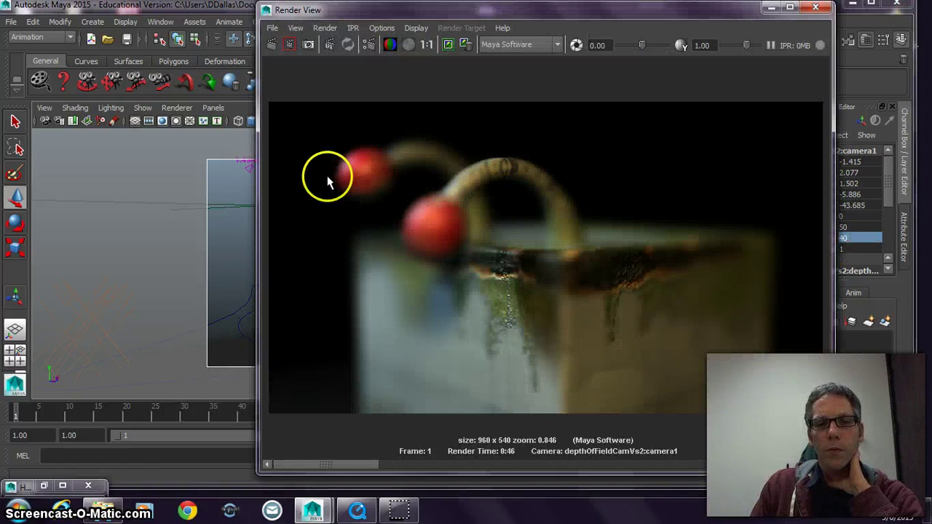
pyautogui.moveTo(655, 16); pyautogui.dragTo(694, 15)
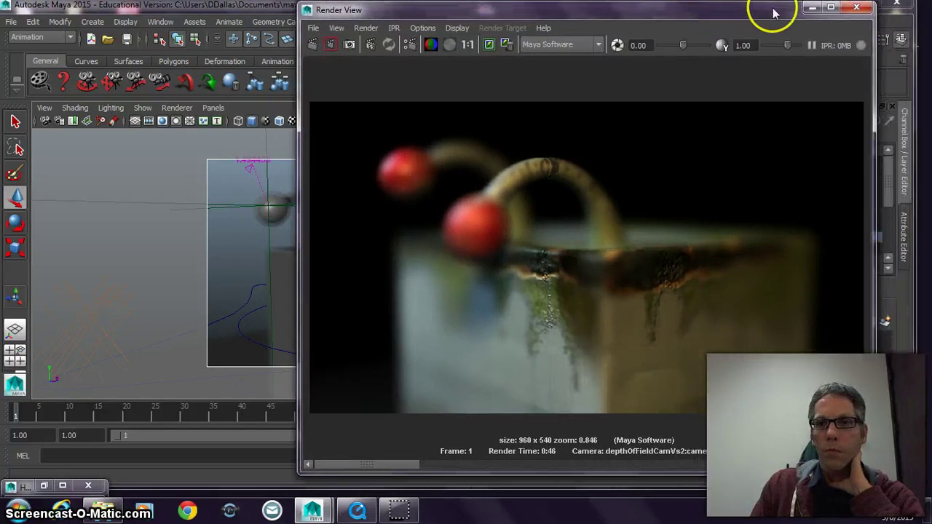
pyautogui.click(809, 10)
# Step: Move the focus locator in front of the box to Translate X -0.723 and Translate Z 0.373, checking it in the perspective view
pyautogui.click(218, 204)
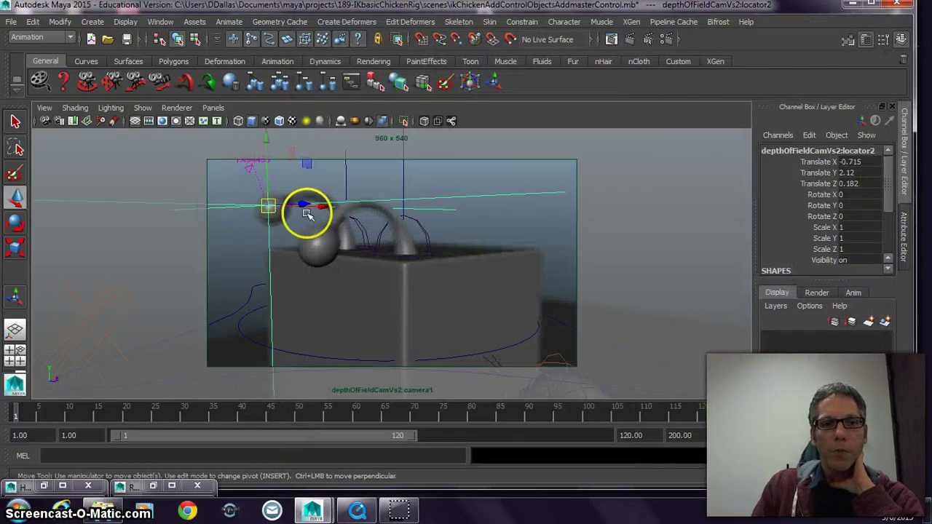
pyautogui.moveTo(306, 213); pyautogui.dragTo(385, 233)
pyautogui.press('space')
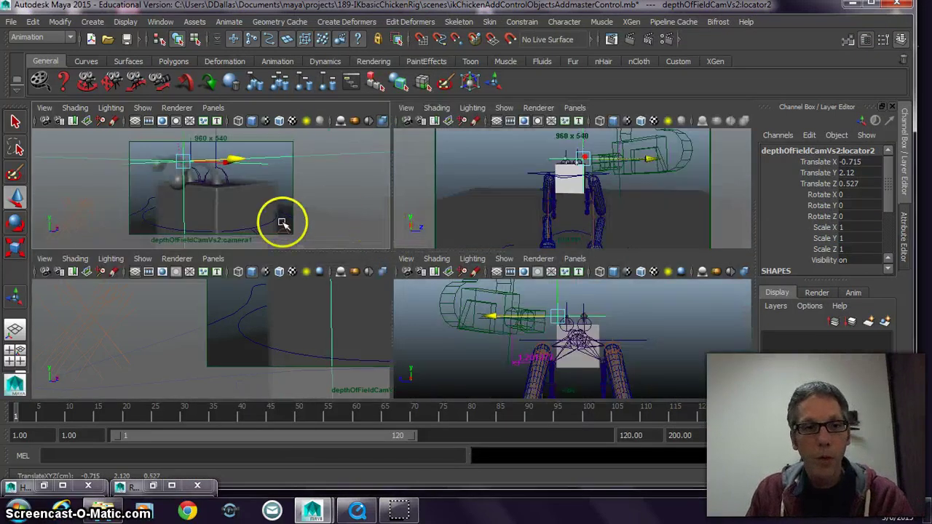
pyautogui.press('space')
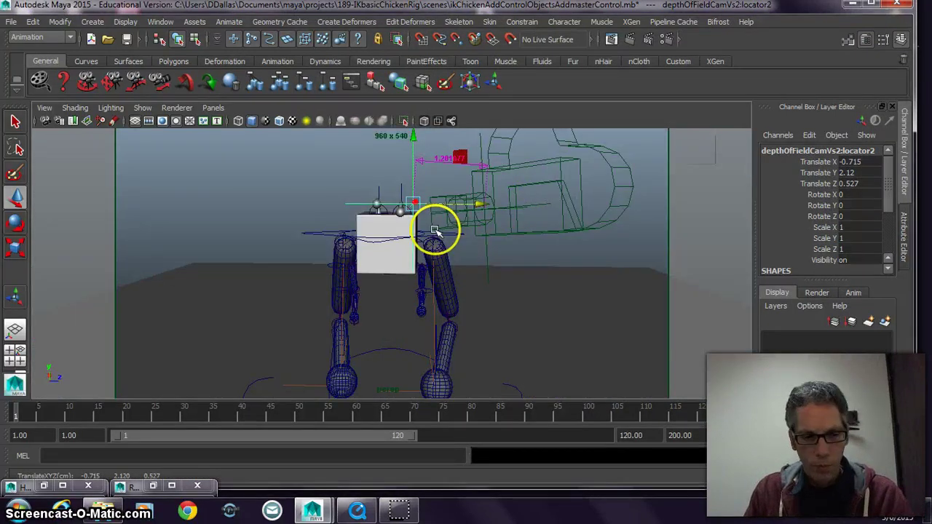
pyautogui.keyDown('alt'); pyautogui.moveTo(440, 252); pyautogui.dragTo(415, 209); pyautogui.keyUp('alt')
pyautogui.hotkey('ctrl', 'z')
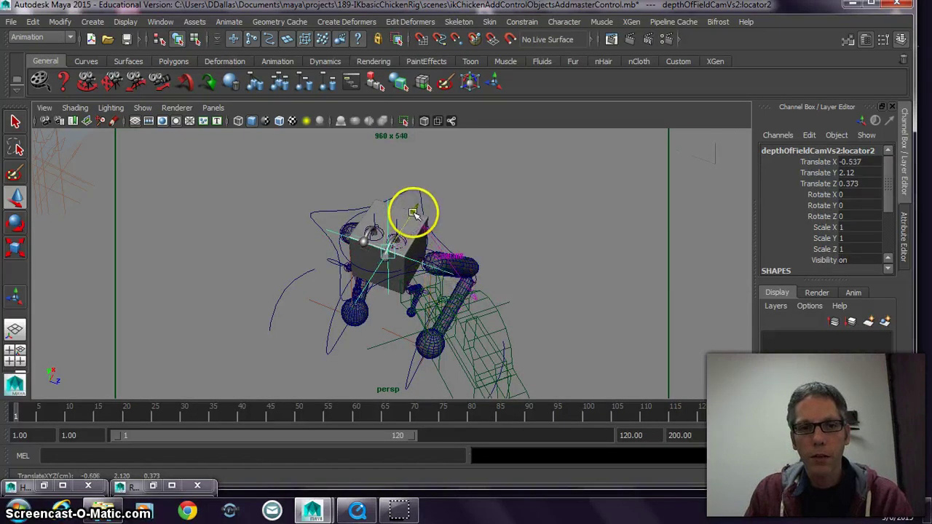
pyautogui.keyDown('alt'); pyautogui.moveTo(430, 281); pyautogui.dragTo(440, 297); pyautogui.keyUp('alt')
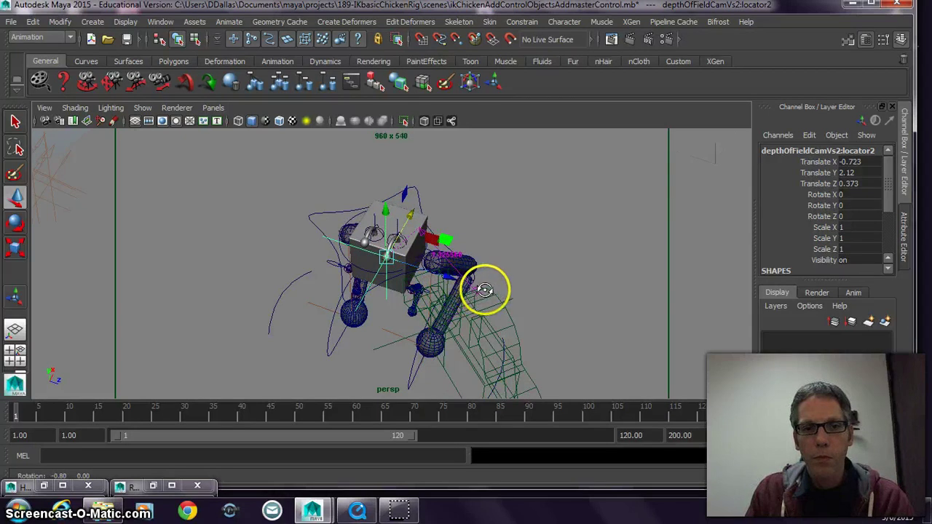
# Step: Select the depth-of-field camera in the perspective view and move it along X to Translate X -1.117
pyautogui.press('[')
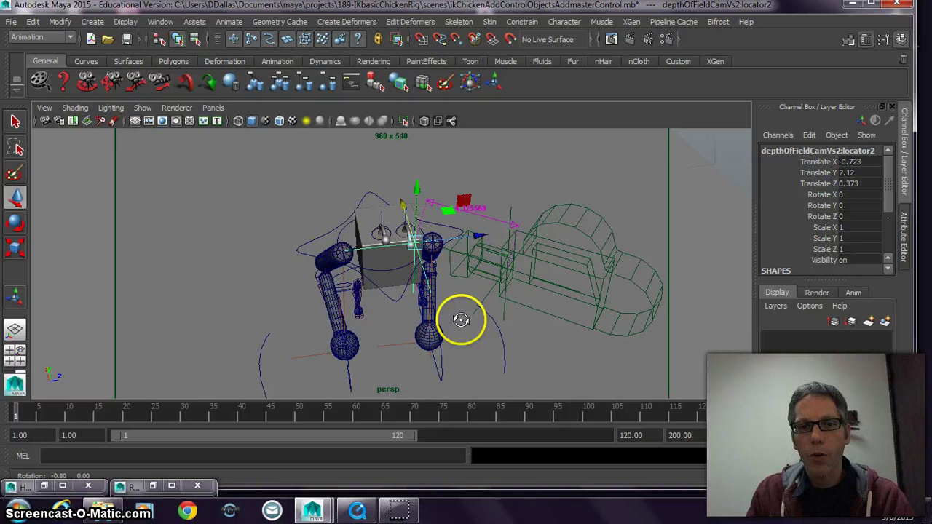
pyautogui.keyDown('alt'); pyautogui.moveTo(461, 329); pyautogui.dragTo(468, 302); pyautogui.keyUp('alt')
pyautogui.hotkey('alt', 'b')
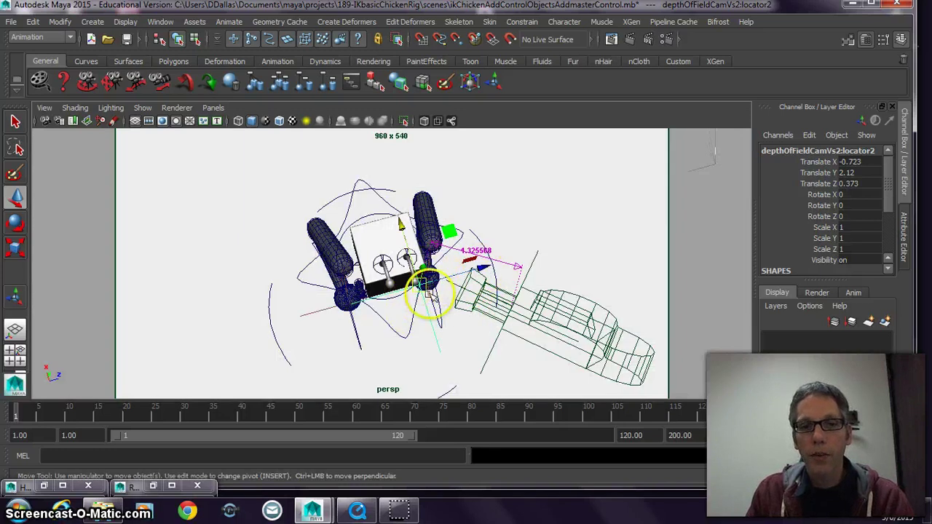
pyautogui.click(590, 304)
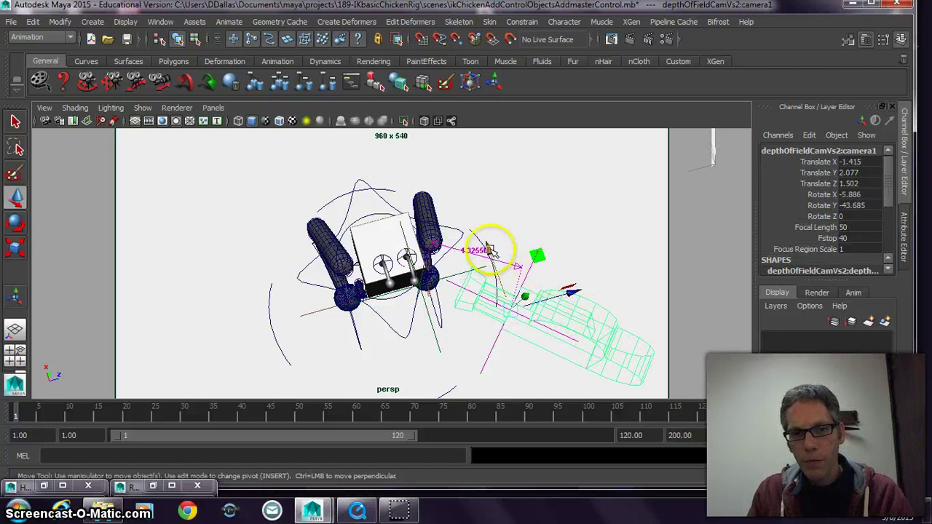
pyautogui.moveTo(489, 250); pyautogui.dragTo(484, 224)
# Step: Re-aim the camera at the box front with the Show Manipulator tool and shift its origin to X -0.842, Z 1.667
pyautogui.press('t')
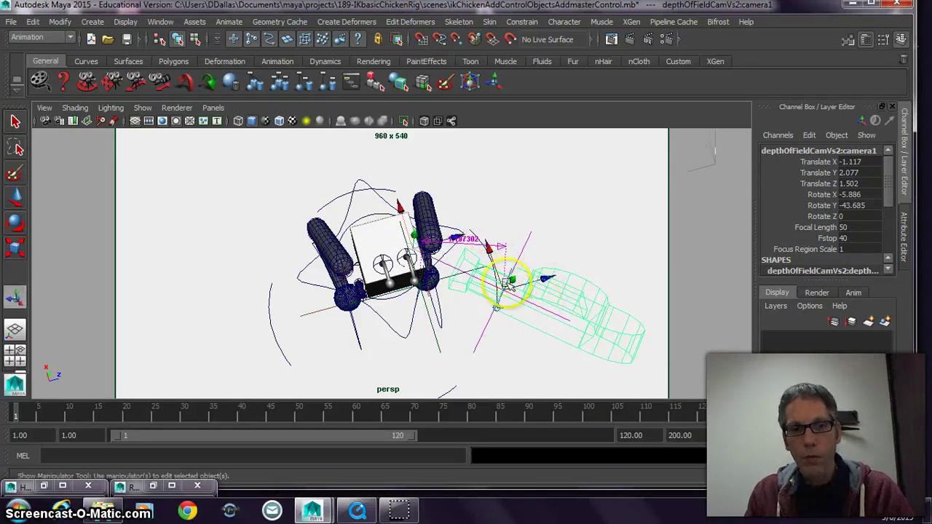
pyautogui.moveTo(400, 206); pyautogui.dragTo(407, 237)
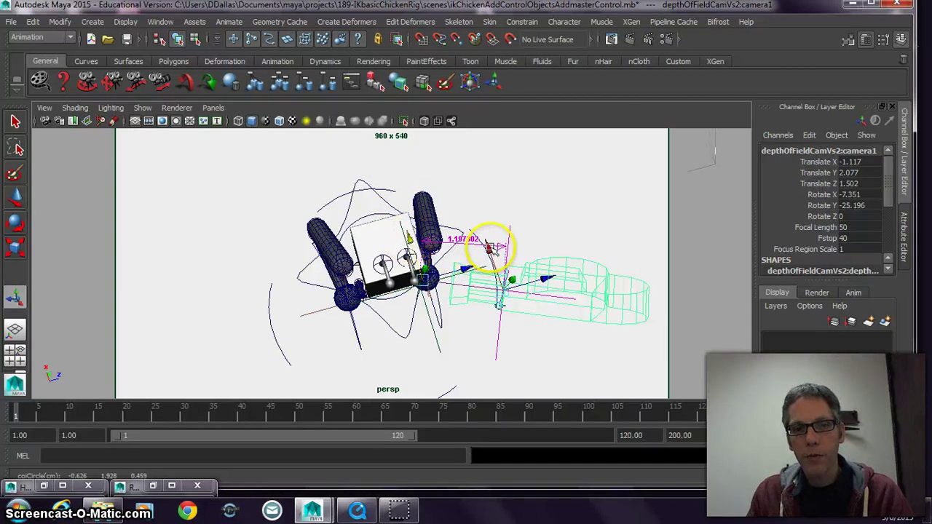
pyautogui.moveTo(492, 247); pyautogui.dragTo(546, 266)
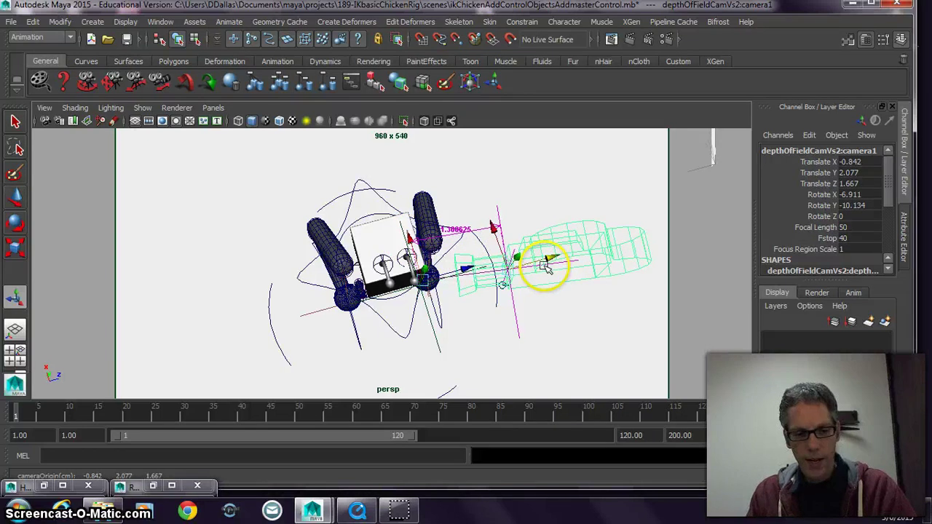
# Step: Reframe the shot through the depth-of-field camera so both antenna balls and the box front fit inside the frame, looking slightly down
pyautogui.press('space')
pyautogui.press('space')
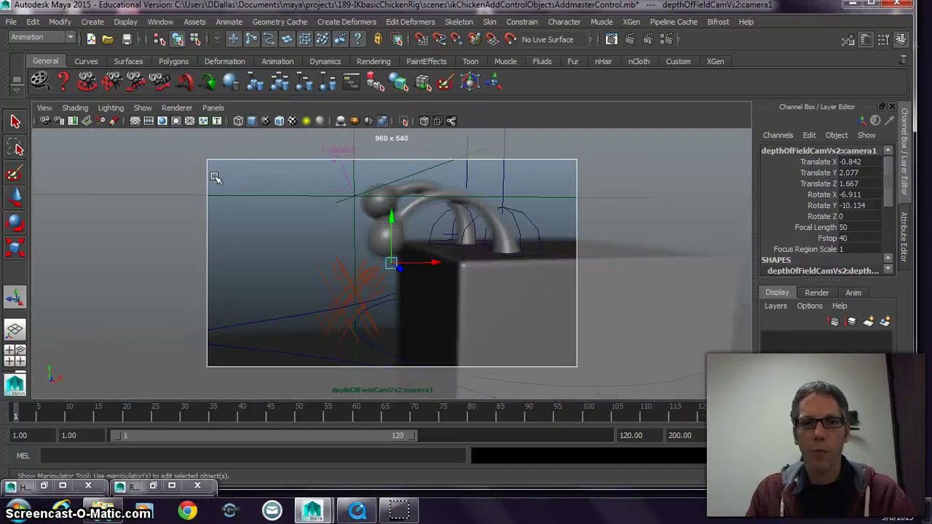
pyautogui.keyDown('alt'); pyautogui.moveTo(215, 177); pyautogui.dragTo(484, 295, button='middle'); pyautogui.keyUp('alt')
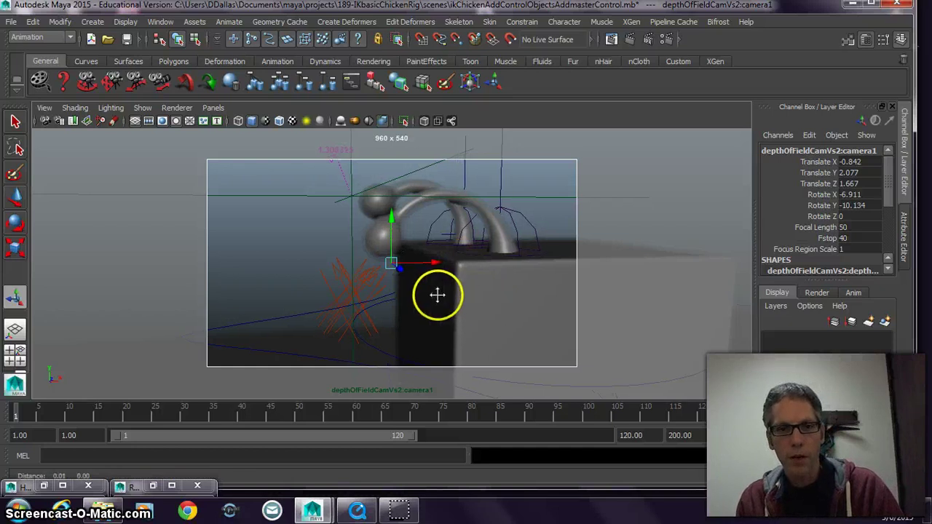
pyautogui.keyDown('alt'); pyautogui.moveTo(420, 294); pyautogui.dragTo(404, 295, button='middle'); pyautogui.keyUp('alt')
pyautogui.keyDown('alt'); pyautogui.moveTo(403, 295); pyautogui.dragTo(454, 303); pyautogui.keyUp('alt')
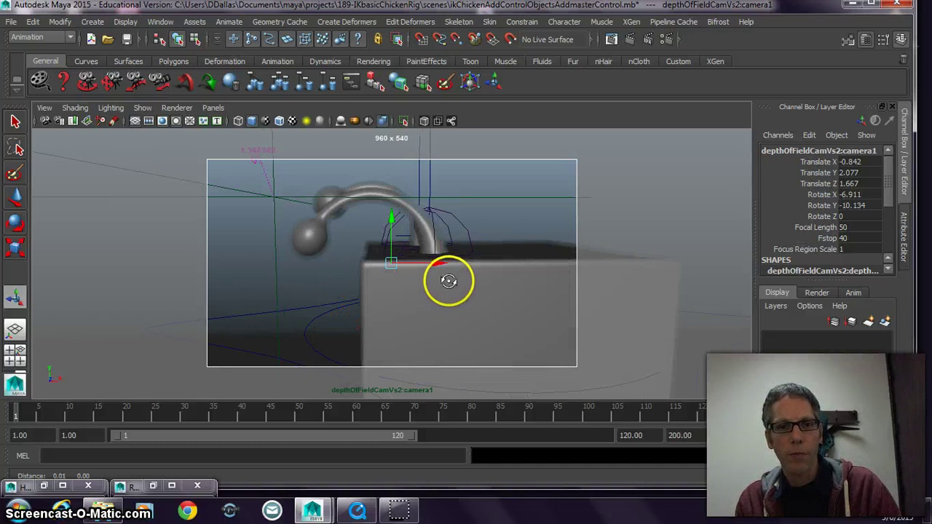
pyautogui.keyDown('alt'); pyautogui.moveTo(461, 284); pyautogui.dragTo(469, 301, button='middle'); pyautogui.keyUp('alt')
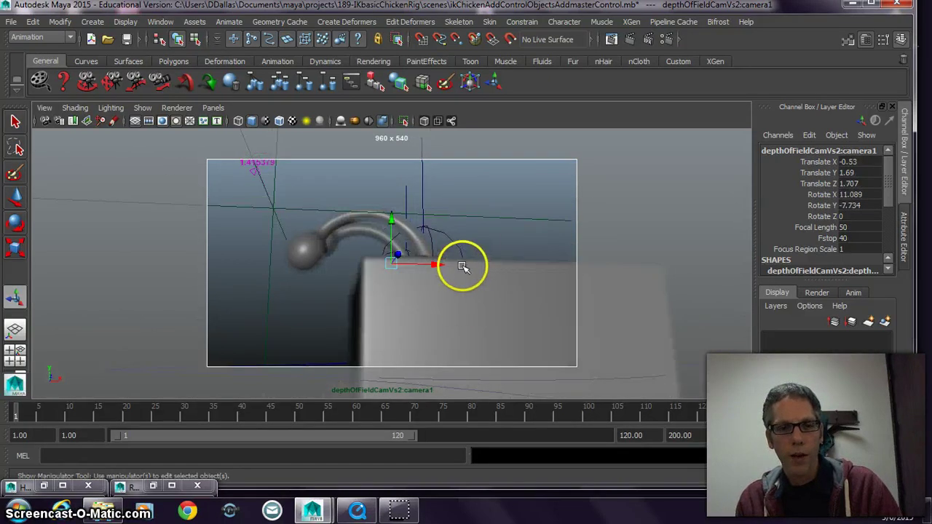
pyautogui.keyDown('alt'); pyautogui.moveTo(474, 245); pyautogui.dragTo(485, 270); pyautogui.keyUp('alt')
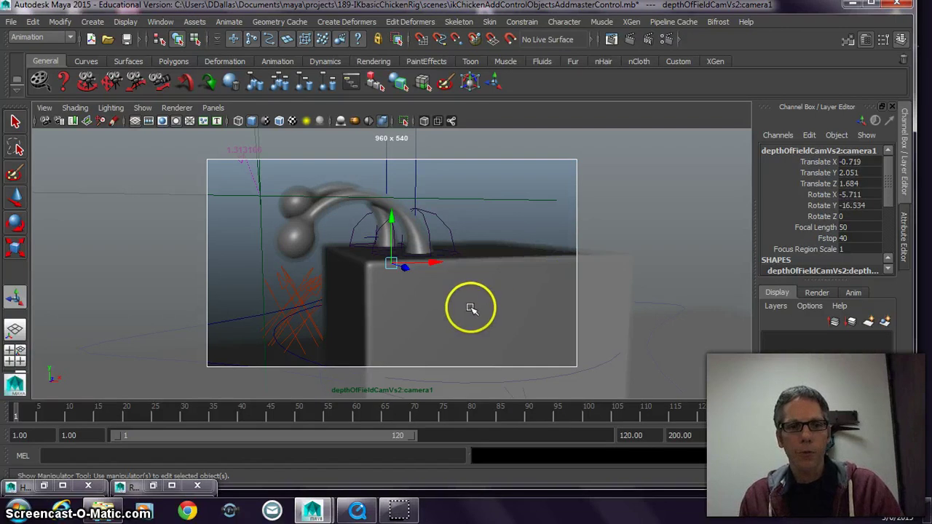
pyautogui.keyDown('alt'); pyautogui.moveTo(474, 311); pyautogui.dragTo(474, 308); pyautogui.keyUp('alt')
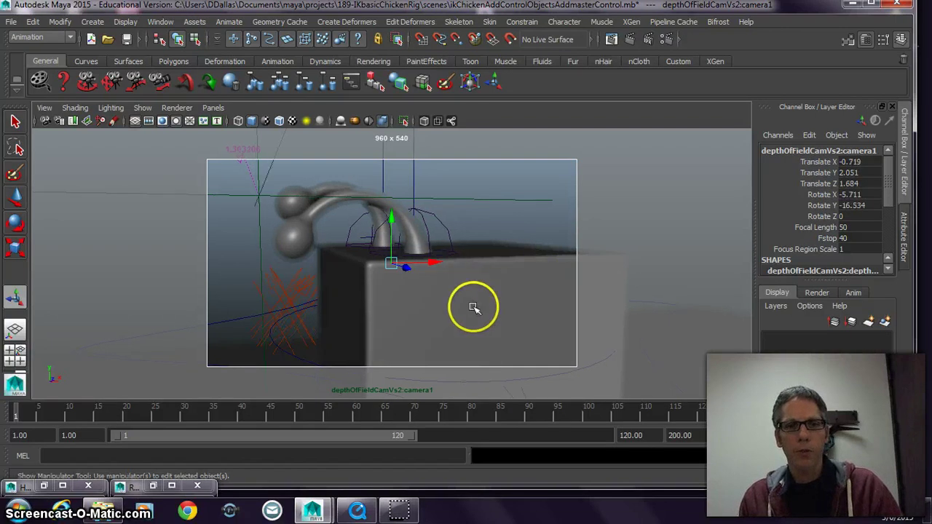
# Step: Raise the right antenna by setting the hips override control's Rght Antenna Bend to -74.7
pyautogui.click(294, 355)
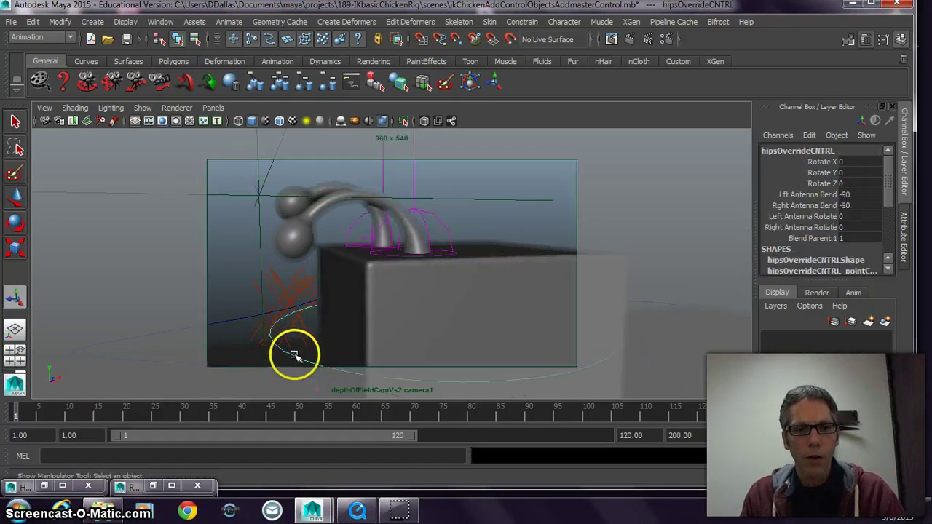
pyautogui.click(804, 205)
pyautogui.moveTo(542, 200); pyautogui.dragTo(645, 204, button='middle')
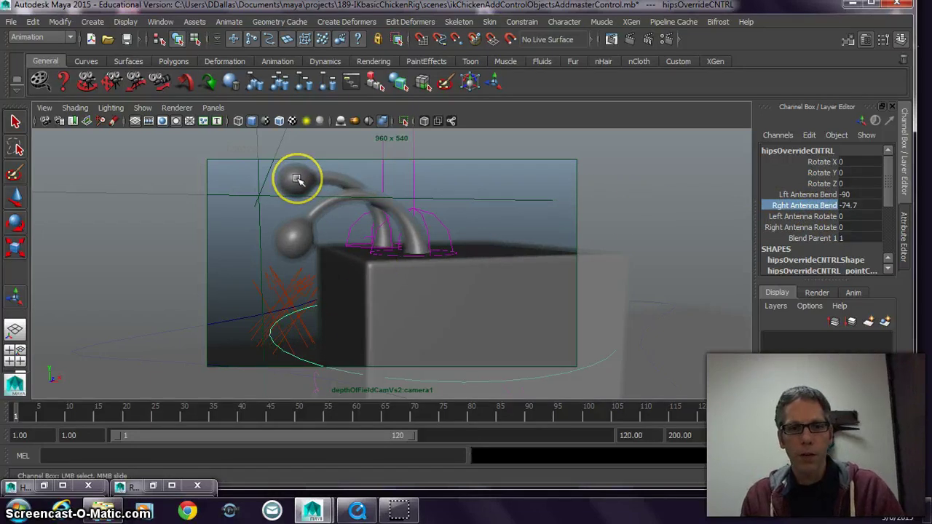
# Step: Select the depth-of-field camera in the perspective view and shift its origin to X -0.642 with the Show Manipulator tool
pyautogui.press('space')
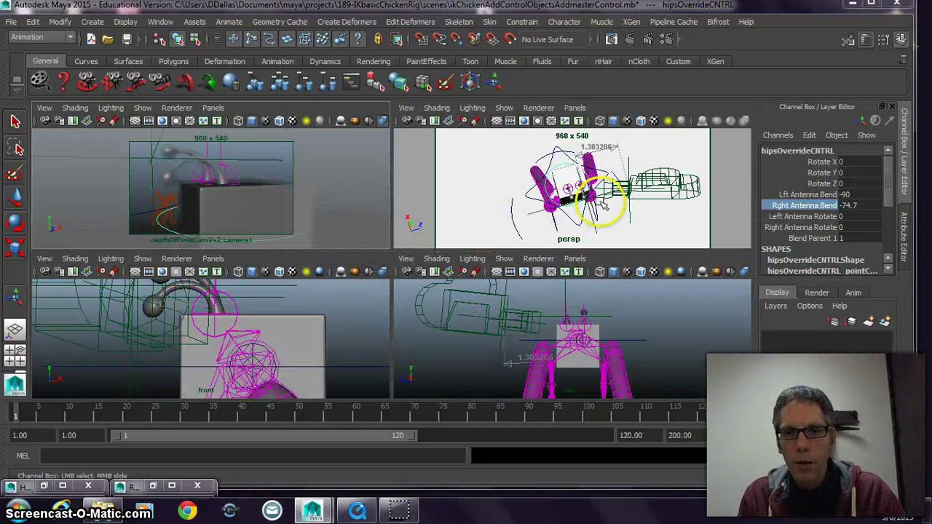
pyautogui.press('space')
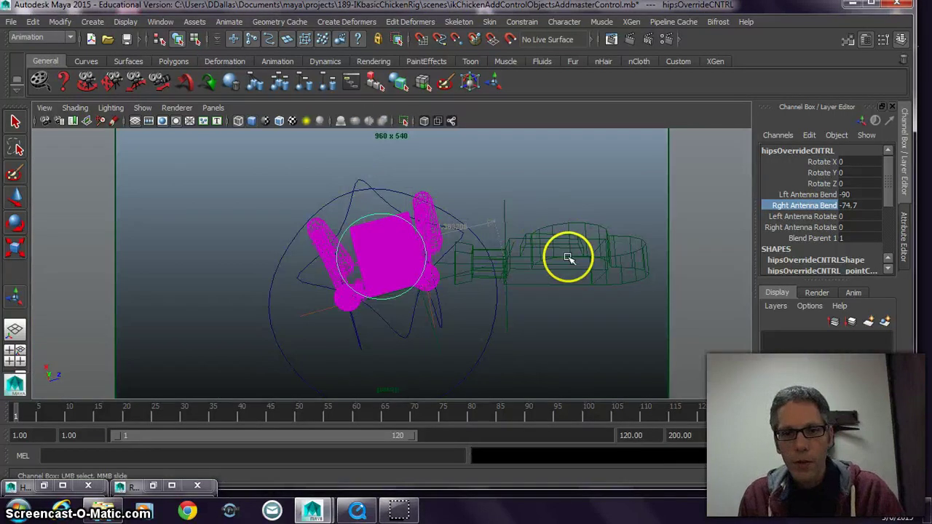
pyautogui.click(565, 255)
pyautogui.press('t')
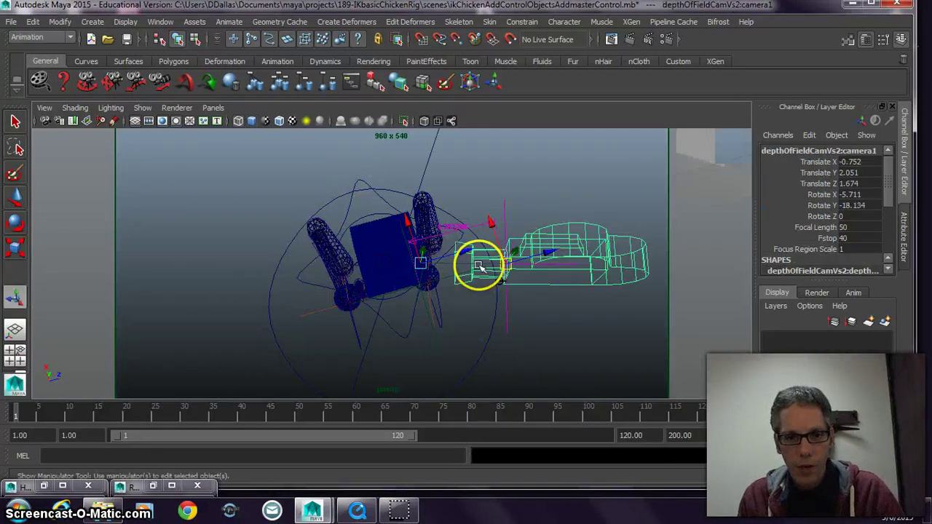
pyautogui.moveTo(478, 266); pyautogui.dragTo(424, 232)
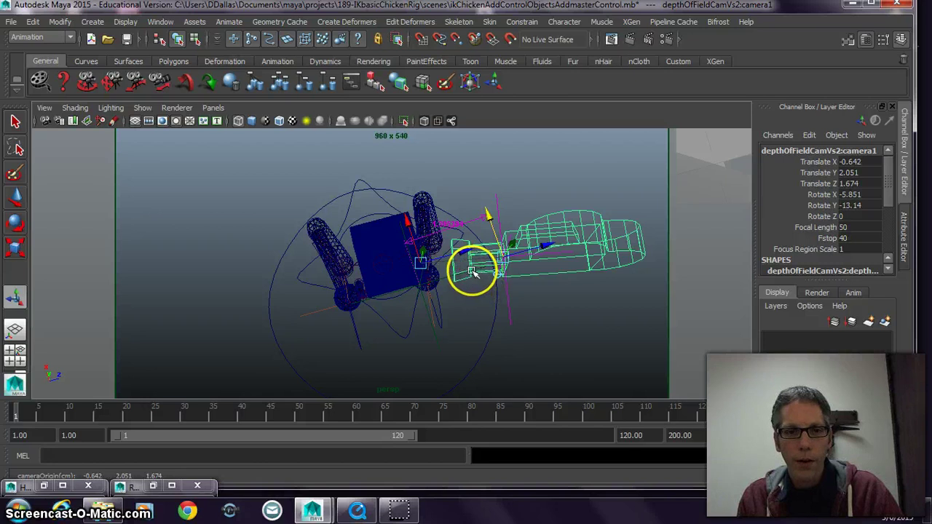
# Step: Move the focus locator onto the raised antenna ball at Translate X -0.592, Y 2.209 and Z -0.043
pyautogui.keyDown('alt'); pyautogui.moveTo(472, 271); pyautogui.dragTo(426, 252); pyautogui.keyUp('alt')
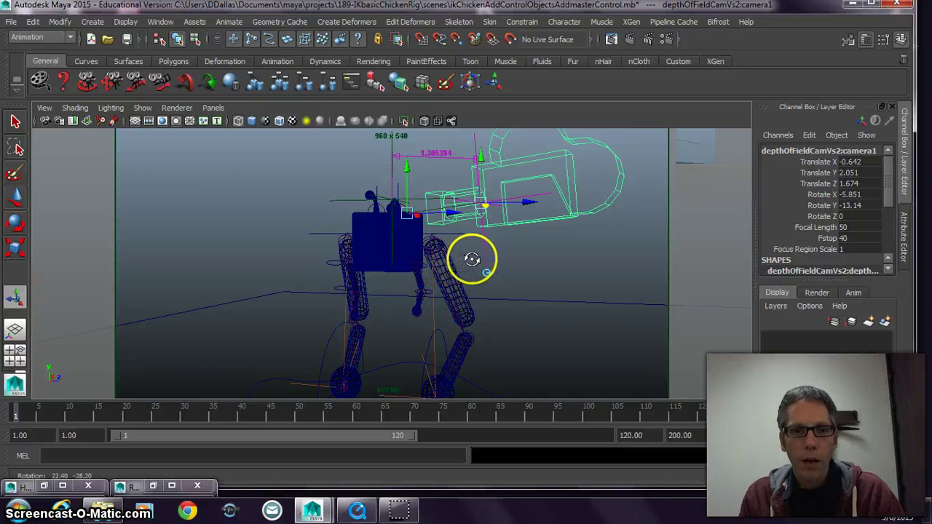
pyautogui.keyDown('alt'); pyautogui.moveTo(482, 258); pyautogui.dragTo(343, 197); pyautogui.keyUp('alt')
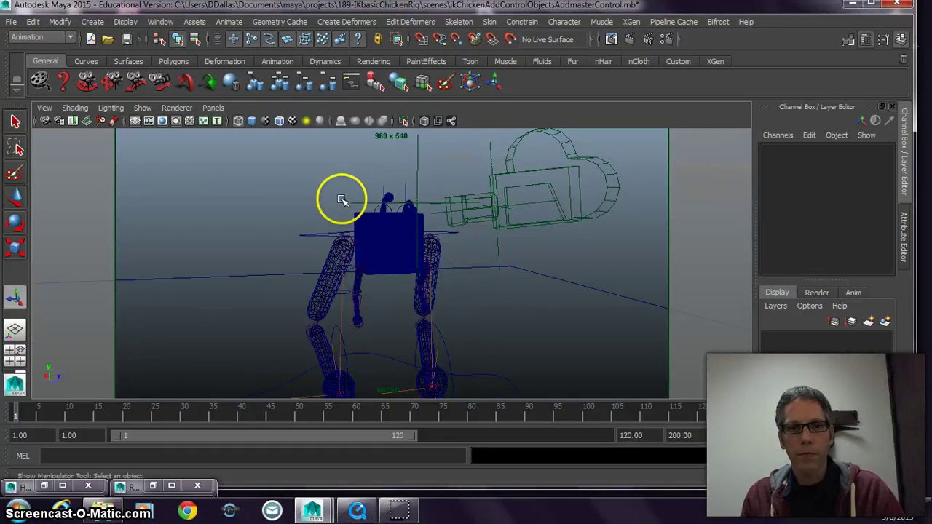
pyautogui.click(349, 202)
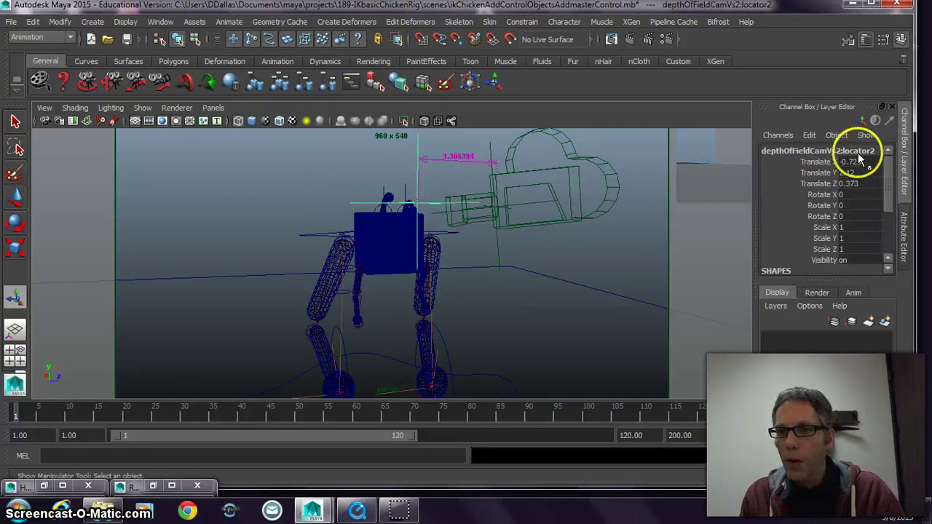
pyautogui.press('w')
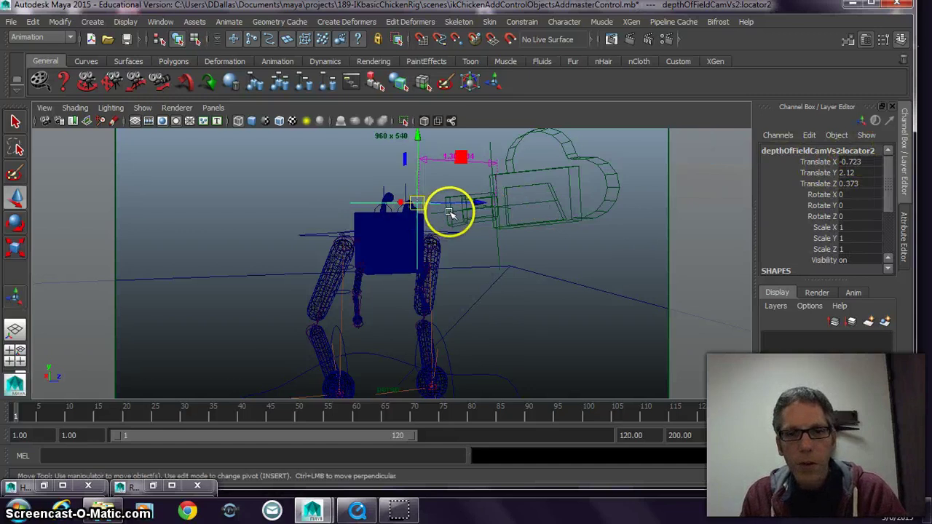
pyautogui.moveTo(481, 200); pyautogui.dragTo(458, 202)
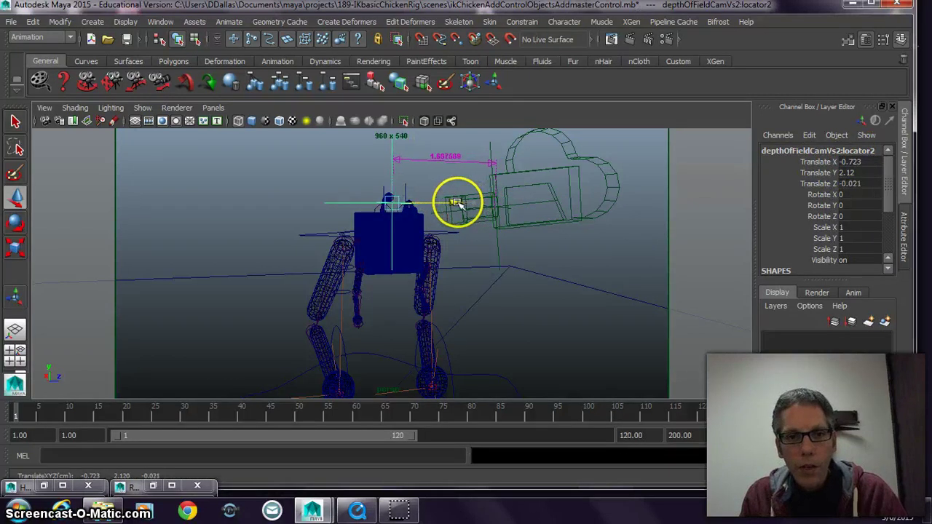
pyautogui.moveTo(391, 167); pyautogui.dragTo(386, 163)
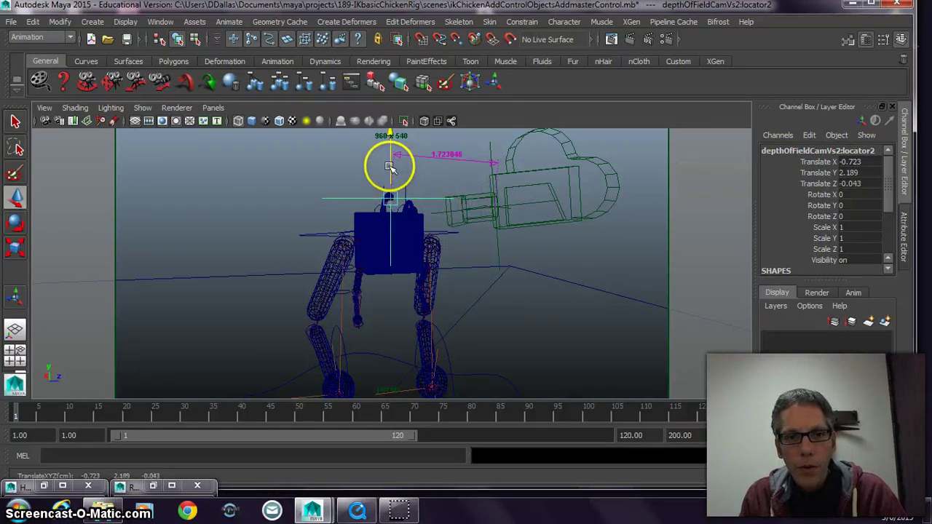
pyautogui.press('space')
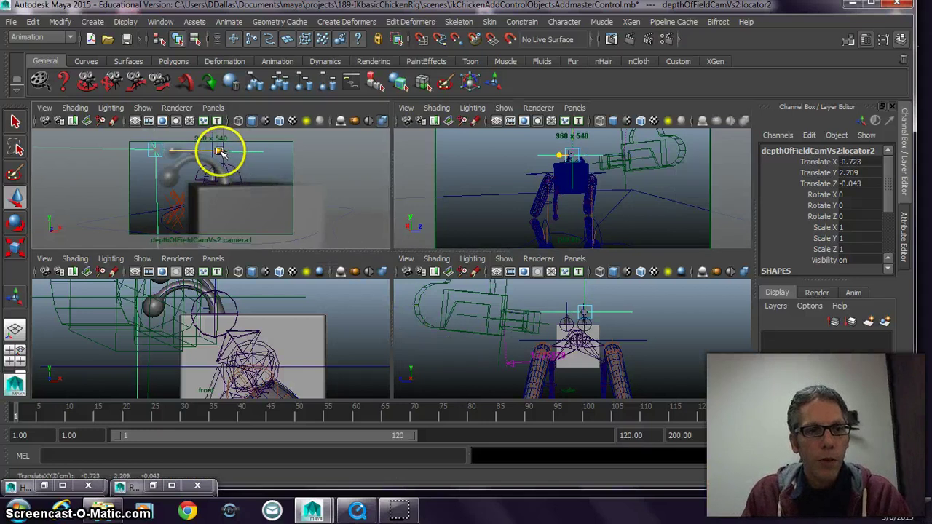
pyautogui.moveTo(216, 150); pyautogui.dragTo(233, 154)
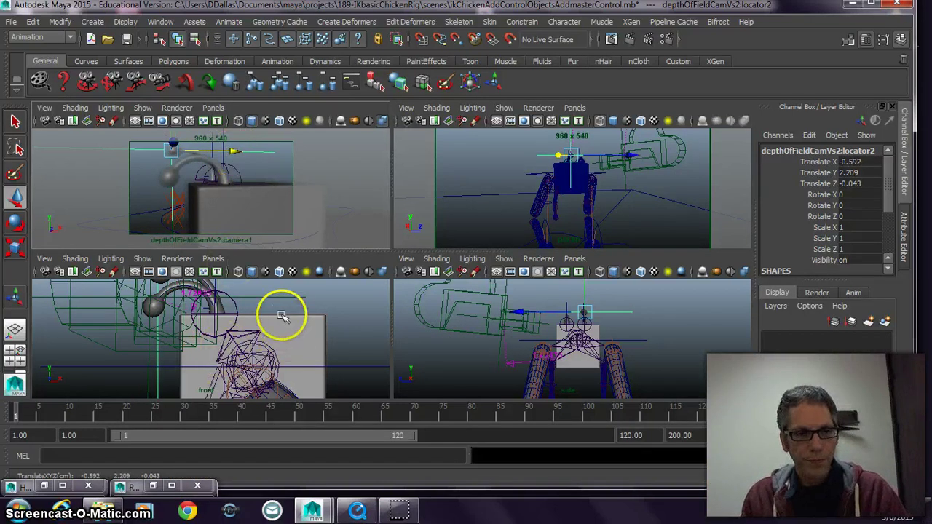
pyautogui.keyDown('alt'); pyautogui.moveTo(282, 316); pyautogui.dragTo(302, 316, button='middle'); pyautogui.keyUp('alt')
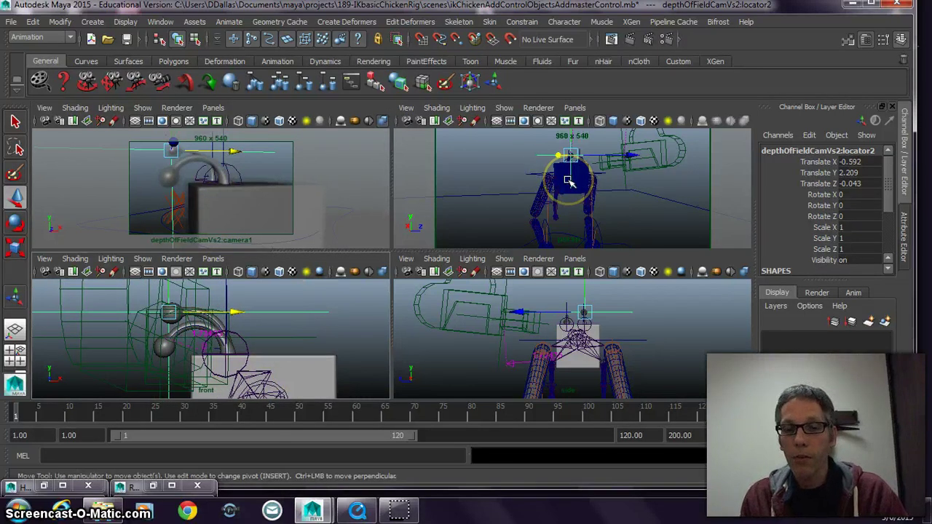
# Step: Check the focus locator's placement on the raised antenna ball from several angles in the perspective and camera views
pyautogui.press('space')
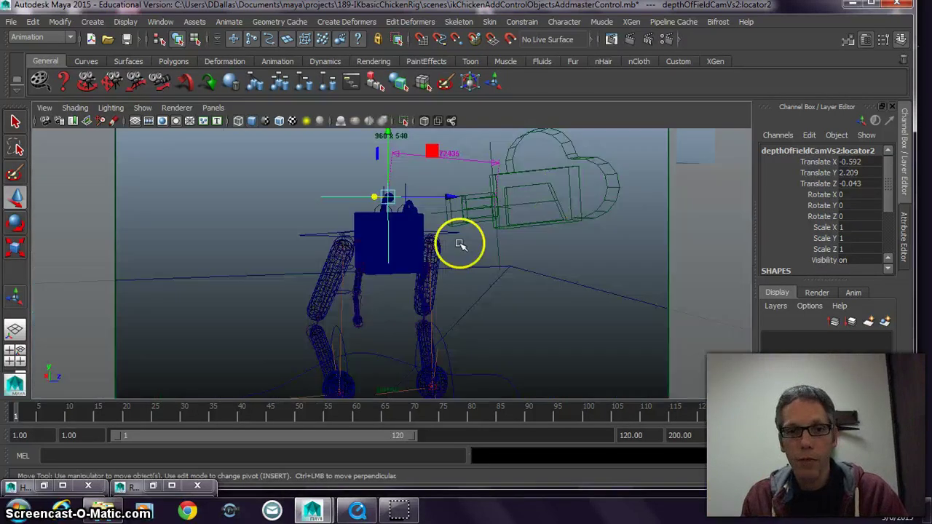
pyautogui.press('space')
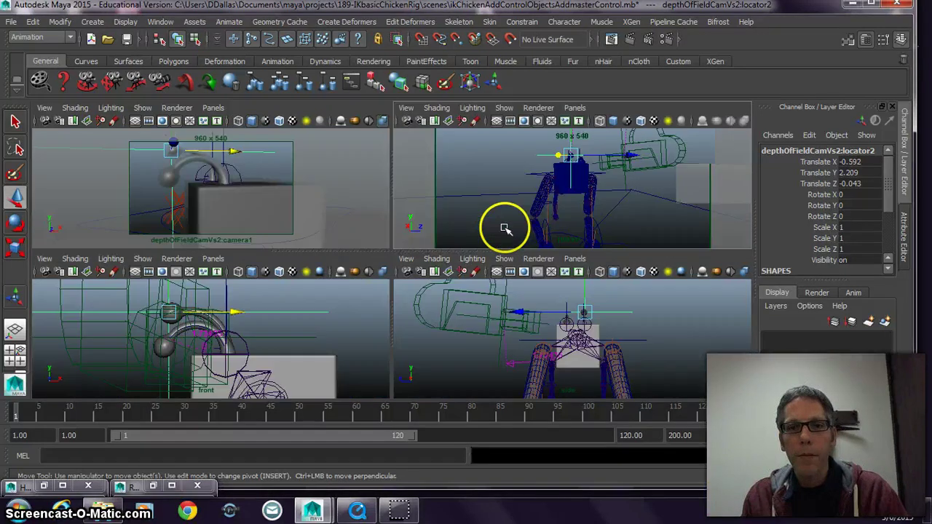
pyautogui.keyDown('alt'); pyautogui.moveTo(618, 189); pyautogui.dragTo(650, 206); pyautogui.keyUp('alt')
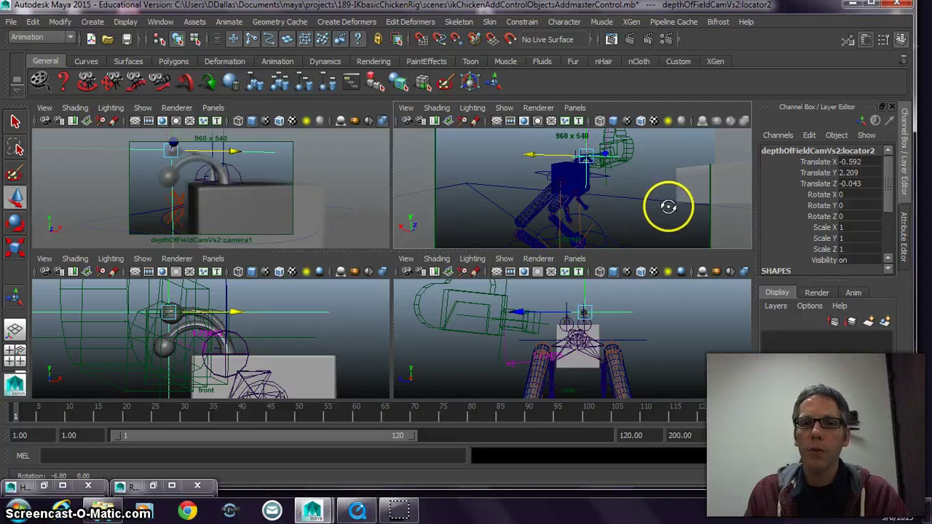
pyautogui.keyDown('alt'); pyautogui.moveTo(673, 207); pyautogui.dragTo(292, 177); pyautogui.keyUp('alt')
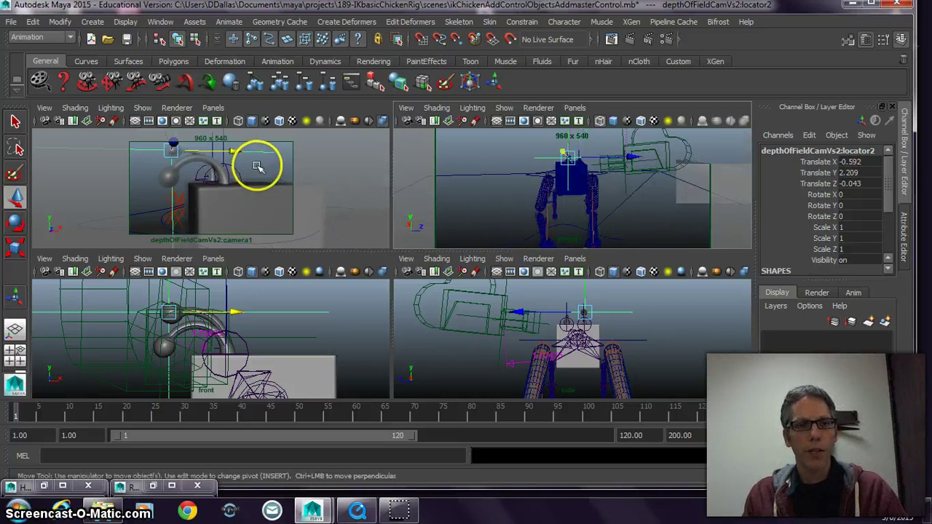
pyautogui.moveTo(175, 161)
pyautogui.mouseDown()
pyautogui.moveTo(168, 153)
pyautogui.moveTo(180, 148)
pyautogui.moveTo(171, 152)
pyautogui.mouseUp()
# Step: Select the depth-of-field camera from its enlarged view and render the full frame in the Render View
pyautogui.press('space')
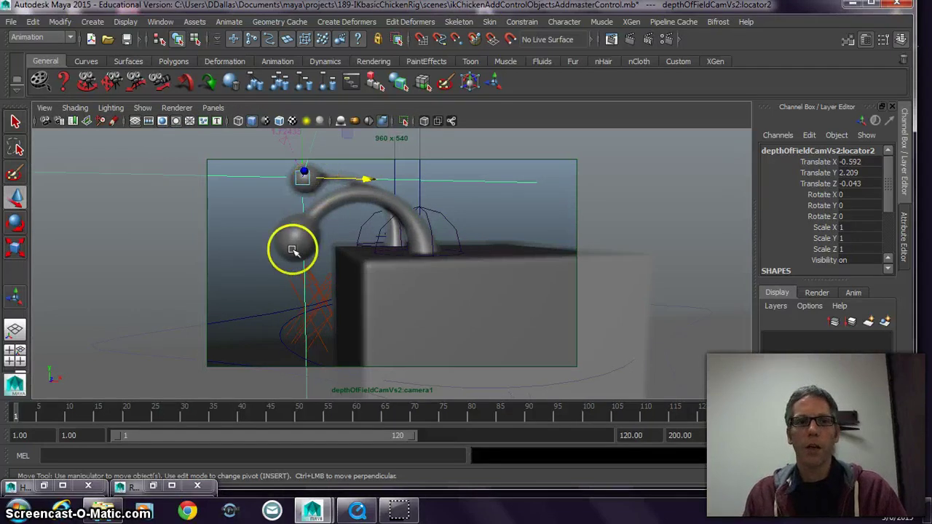
pyautogui.click(44, 107)
pyautogui.click(50, 138)
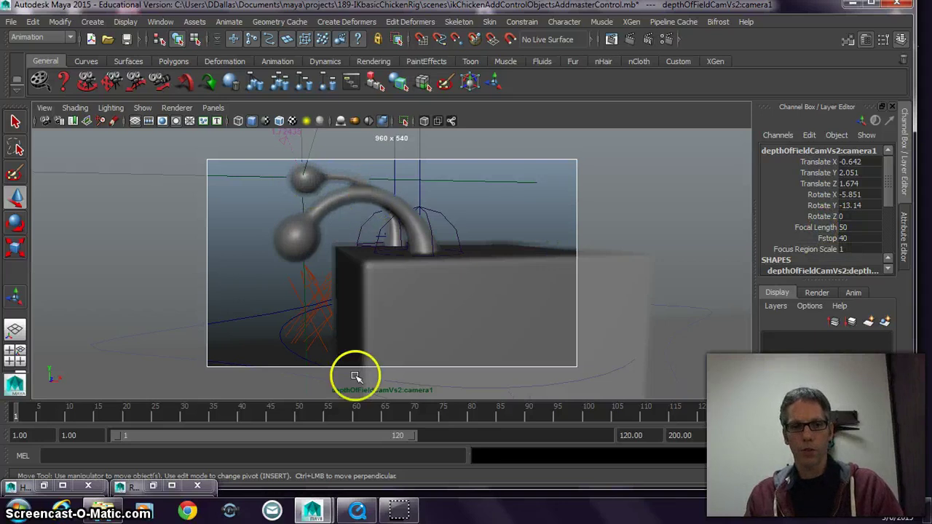
pyautogui.click(393, 509)
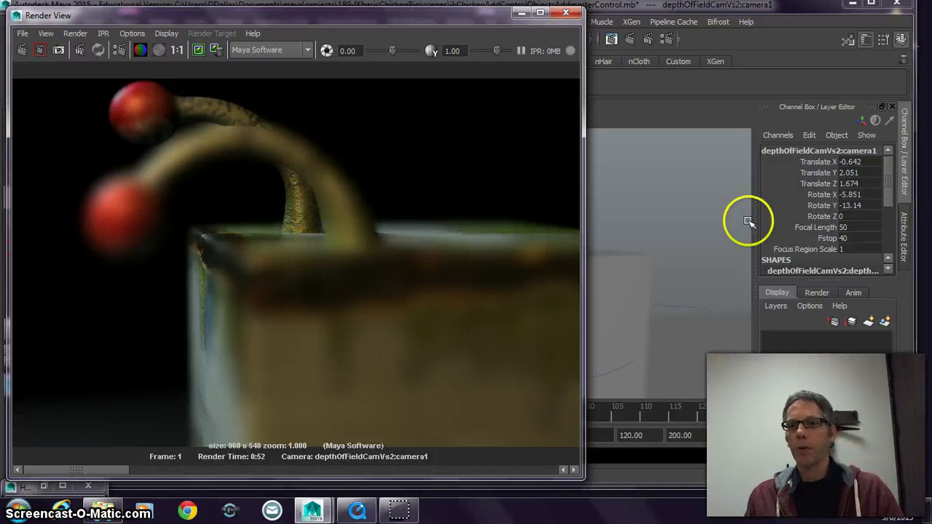
# Step: Set the camera's Focus Region Scale to 5 and re-render the region around the antenna balls and box corner
pyautogui.click(848, 249)
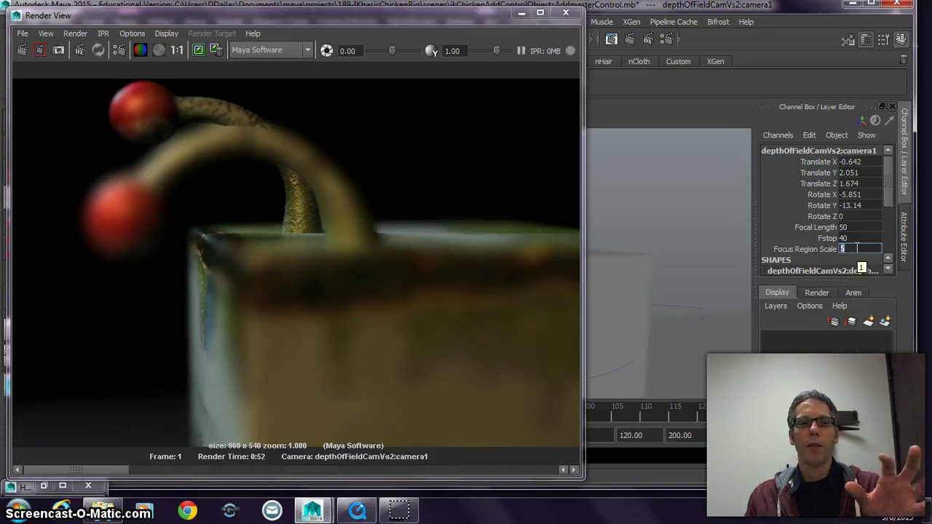
pyautogui.click(645, 337)
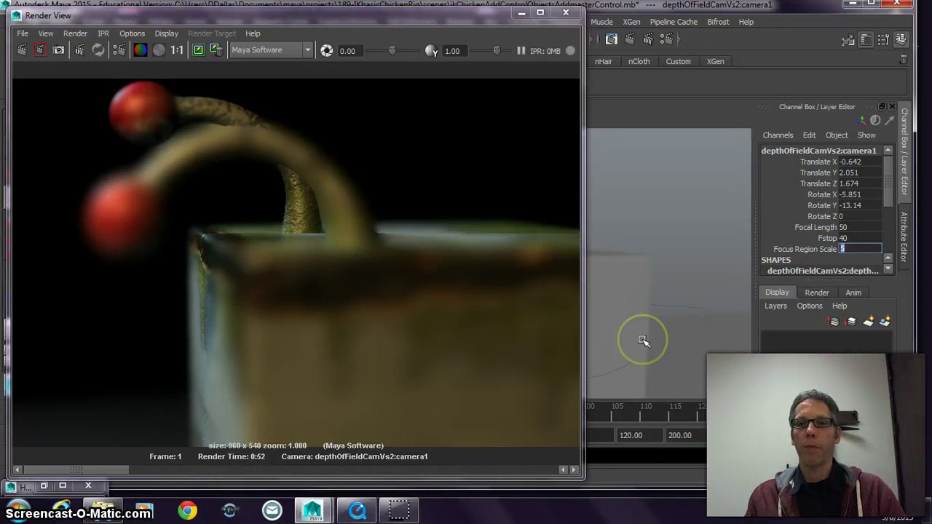
pyautogui.click(20, 275)
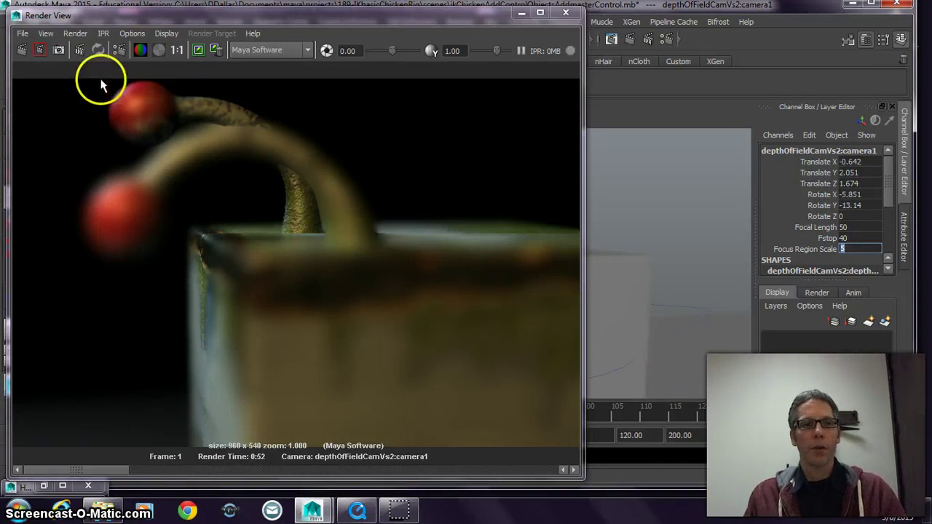
pyautogui.moveTo(102, 76); pyautogui.dragTo(159, 254)
pyautogui.moveTo(225, 294); pyautogui.dragTo(333, 321)
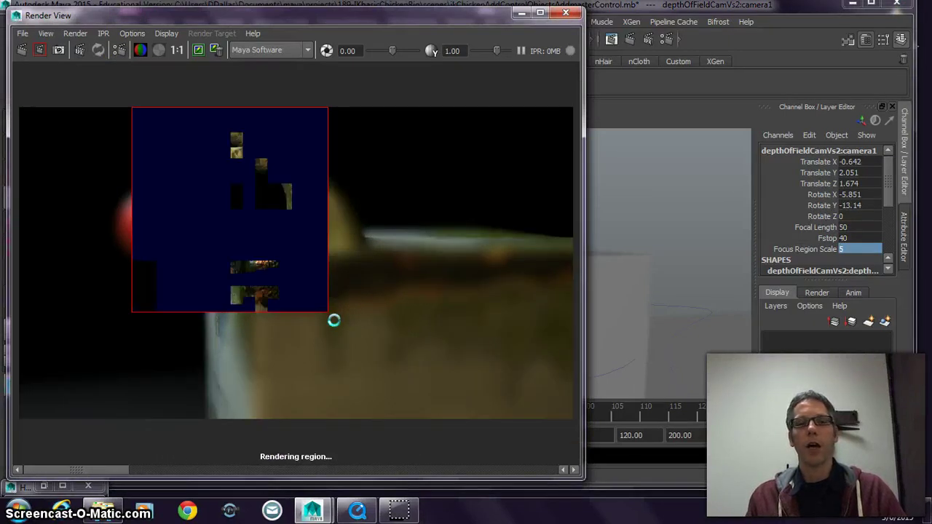
# Step: Inspect the rendered region around the antenna balls and box corner at actual size
pyautogui.click(245, 245)
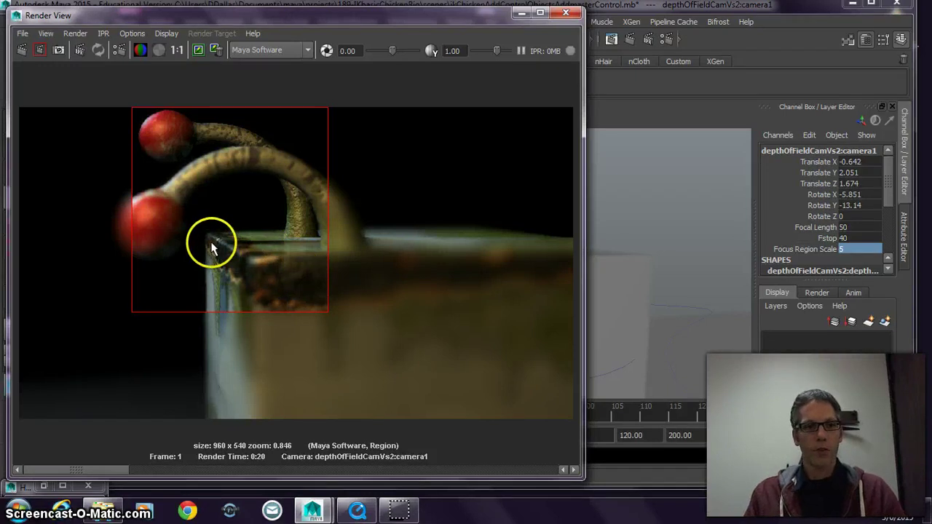
pyautogui.click(177, 49)
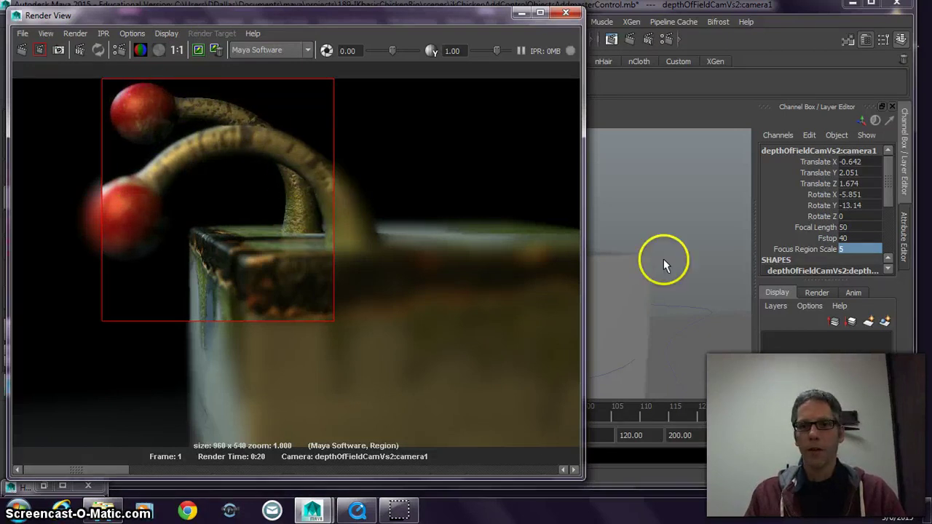
# Step: Set the camera's Focus Region Scale to 2.5, re-render the same region and view the result at actual size
pyautogui.doubleClick(848, 249)
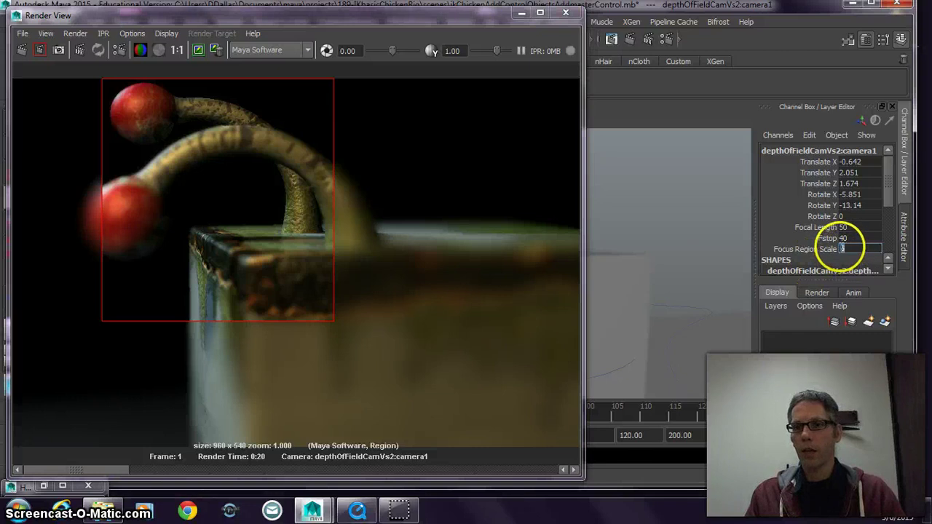
pyautogui.write('2')
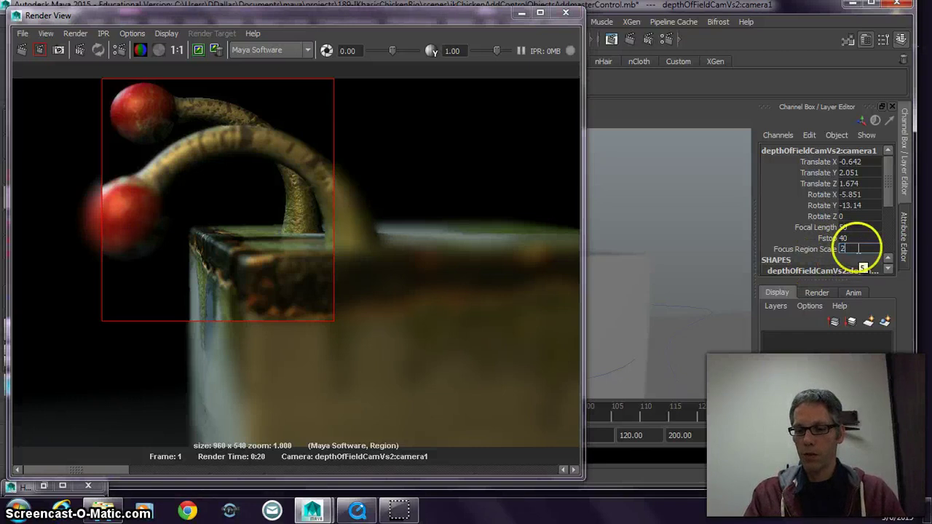
pyautogui.write('.5')
pyautogui.press('Return')
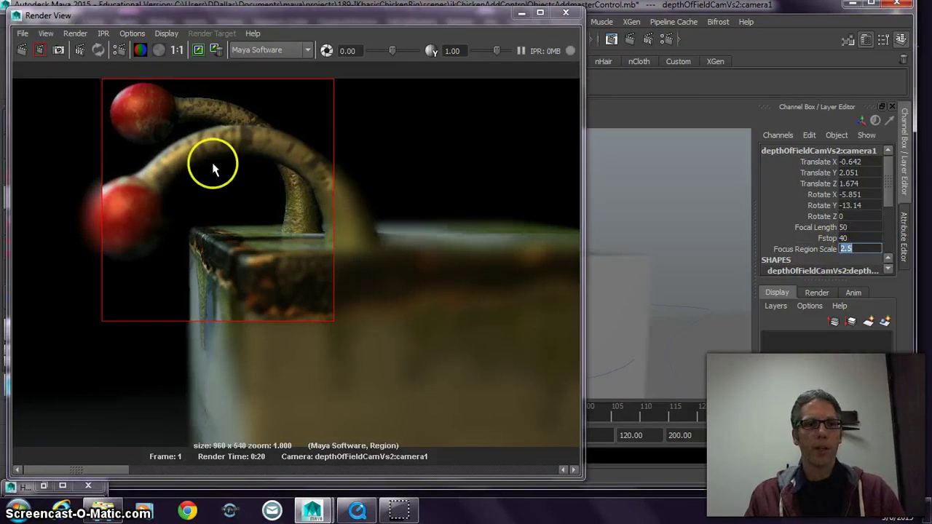
pyautogui.click(39, 49)
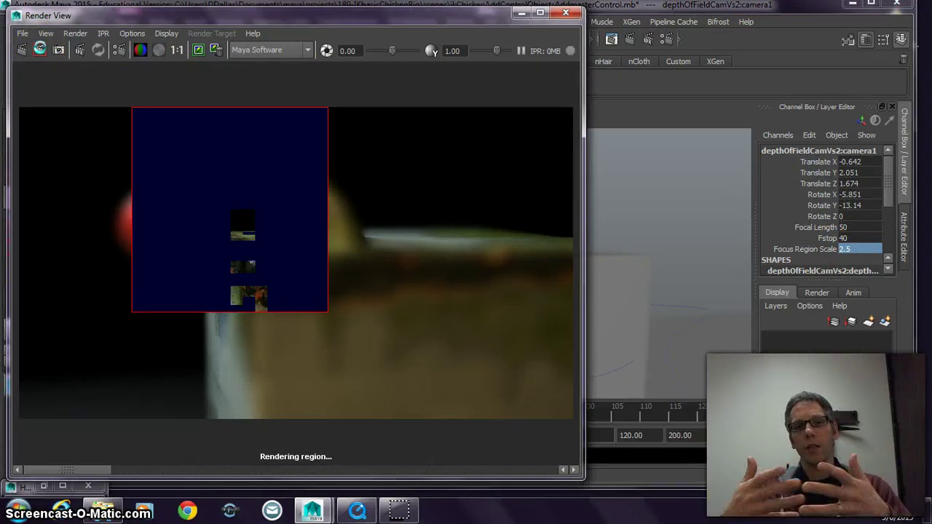
pyautogui.click(65, 78)
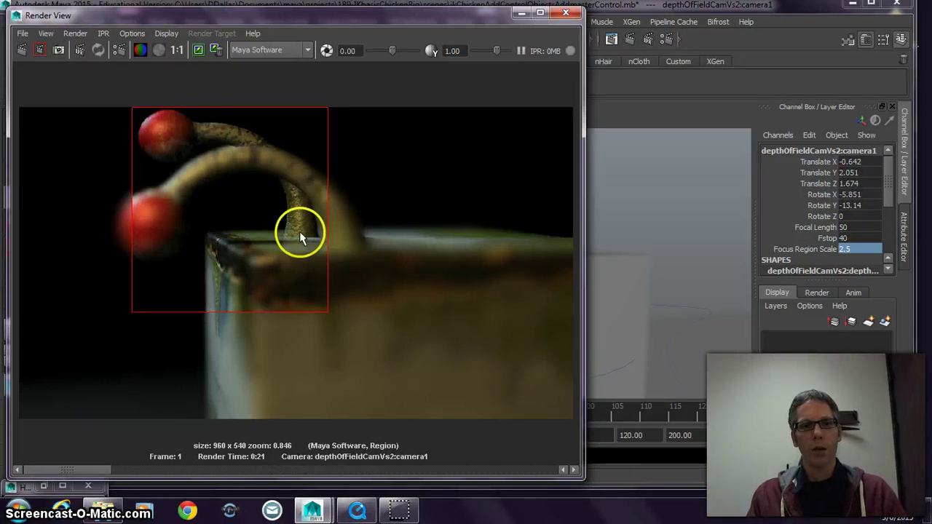
pyautogui.click(176, 49)
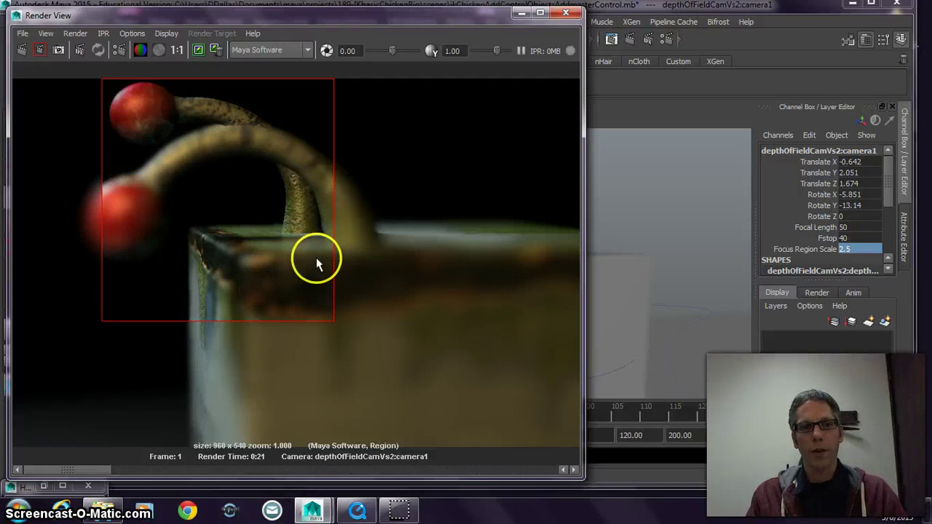
# Step: Put the Render View away, select the focus locator on the raised antenna ball and show the four-view layout
pyautogui.click(522, 14)
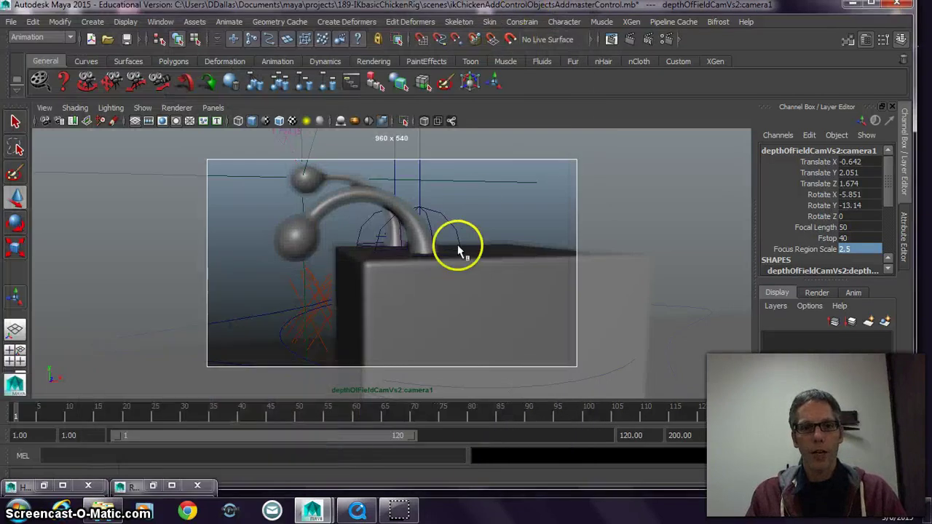
pyautogui.click(251, 194)
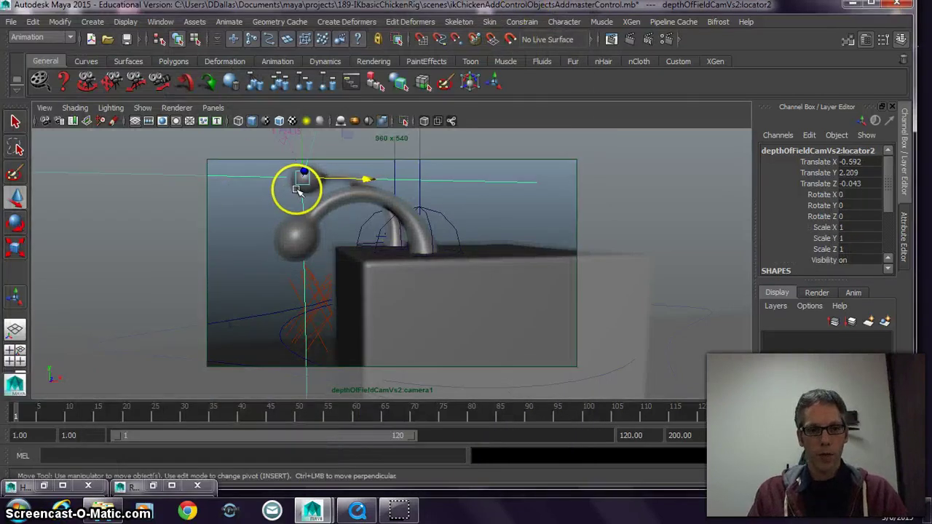
pyautogui.press('space')
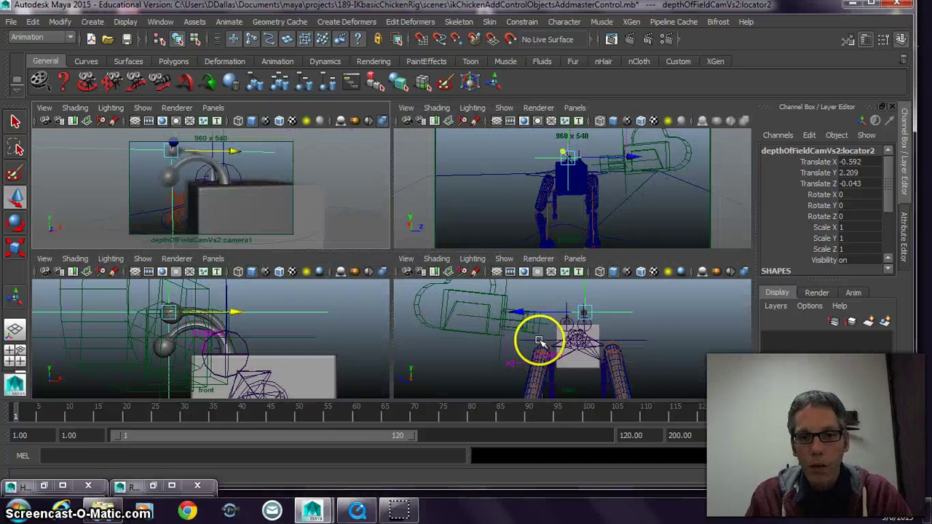